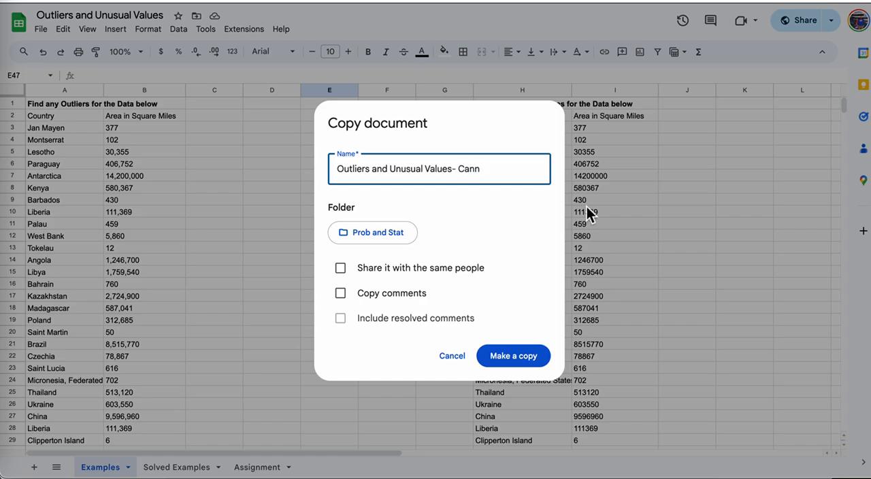
Create the copy of the spreadsheet in the Prob and Stat folder and look over the Examples sheet's data and summary sections.
{"action": "left_click", "coordinate": [522, 357]}
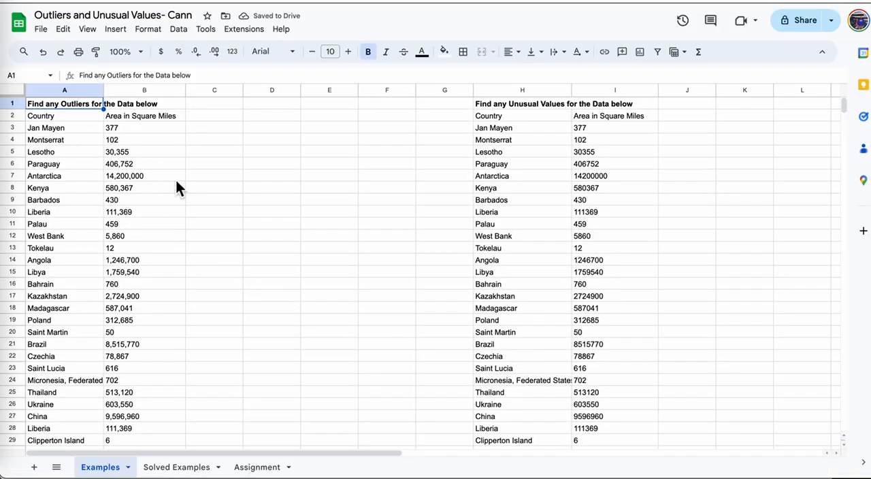
{"action": "scroll", "coordinate": [189, 182], "scroll_direction": "down", "scroll_amount": 10}
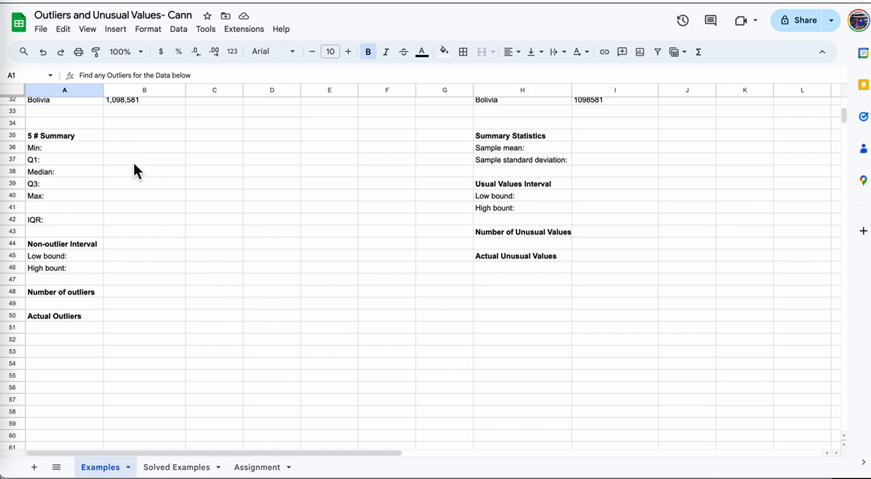
{"action": "scroll", "coordinate": [196, 178], "scroll_direction": "up", "scroll_amount": 10}
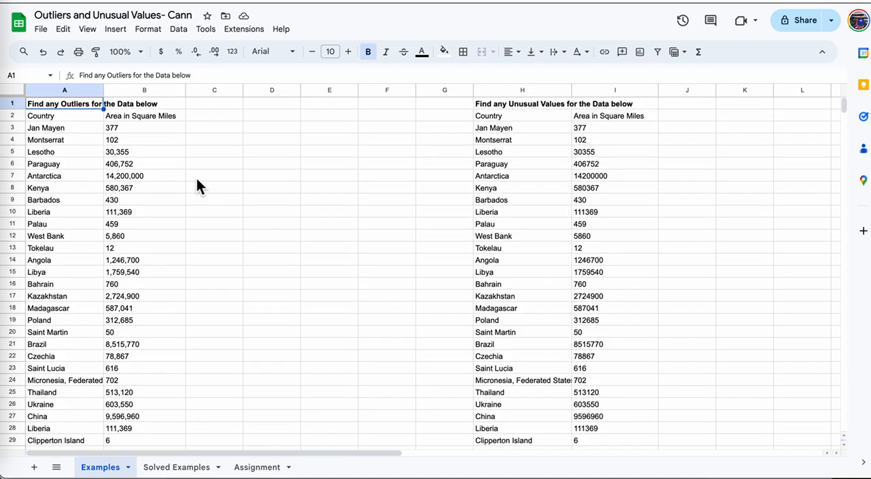
{"action": "scroll", "coordinate": [145, 149], "scroll_direction": "down", "scroll_amount": 10}
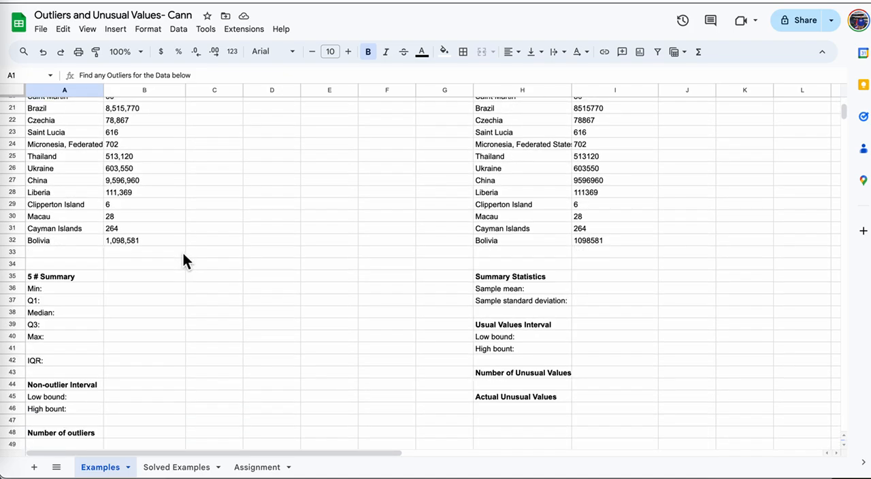
Calculate the minimum area in cell B36 of the 5 # Summary with the formula =MIN(B2:B32).
{"action": "left_click", "coordinate": [148, 172]}
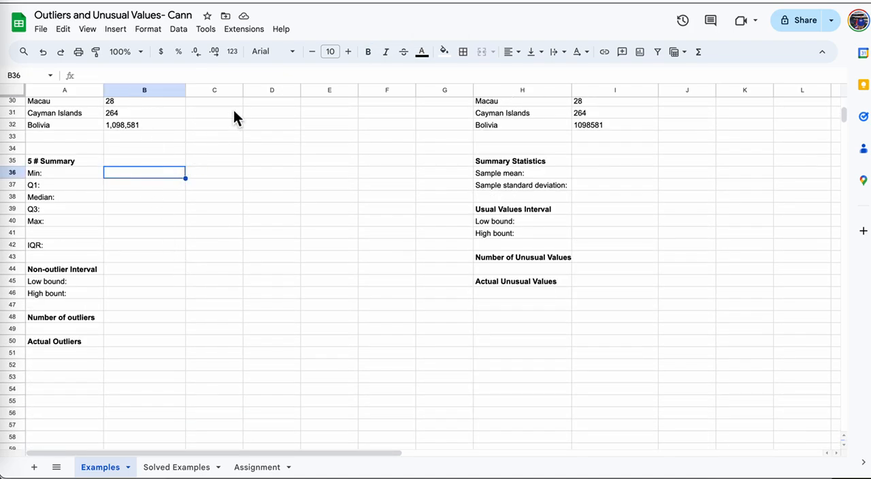
{"action": "type", "text": "="}
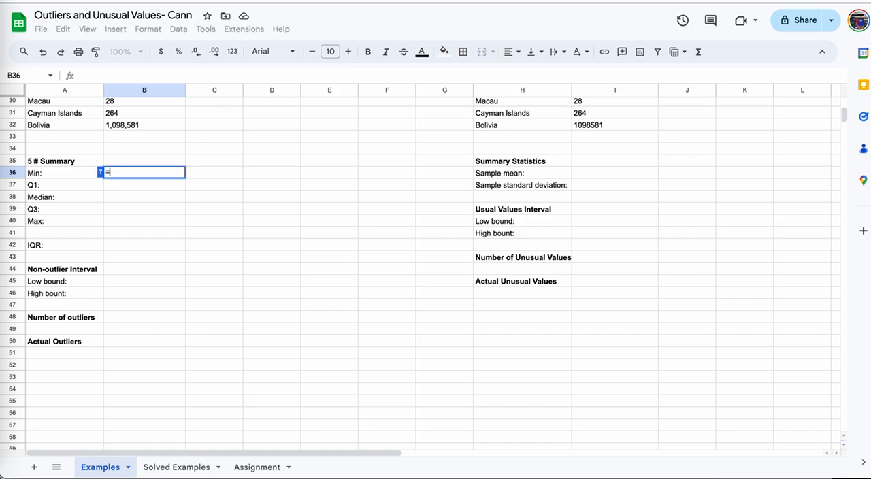
{"action": "type", "text": "min(B3"}
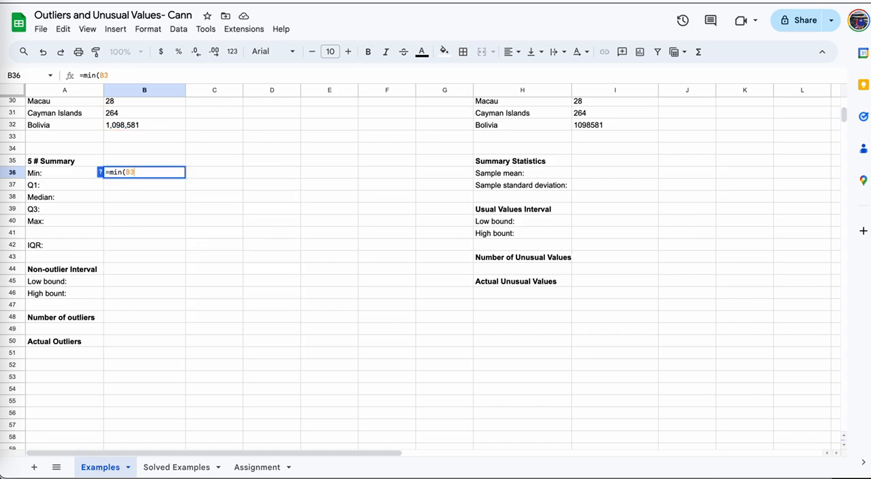
{"action": "key", "text": "BackSpace"}
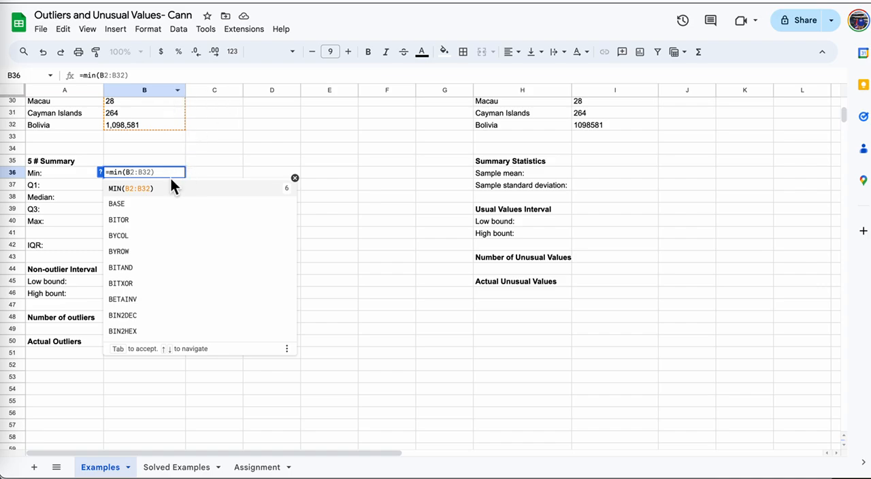
{"action": "key", "text": "Tab"}
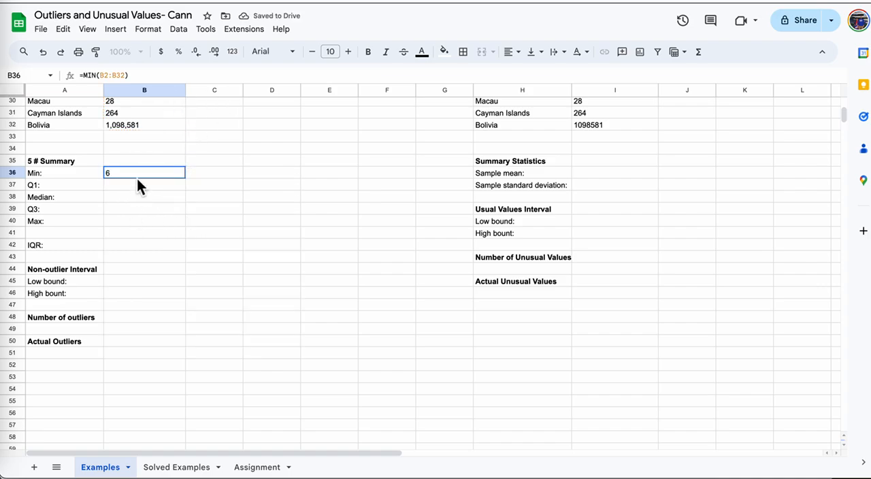
Calculate Q1 in cell B37 with =QUARTILE.EXC(B3:B32,1) and reject the suggested autofill for the cells below.
{"action": "left_click", "coordinate": [143, 188]}
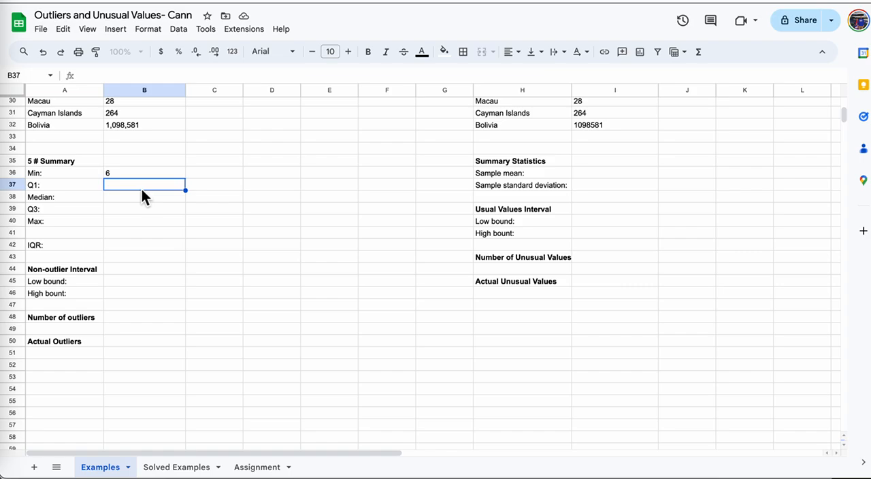
{"action": "type", "text": "="}
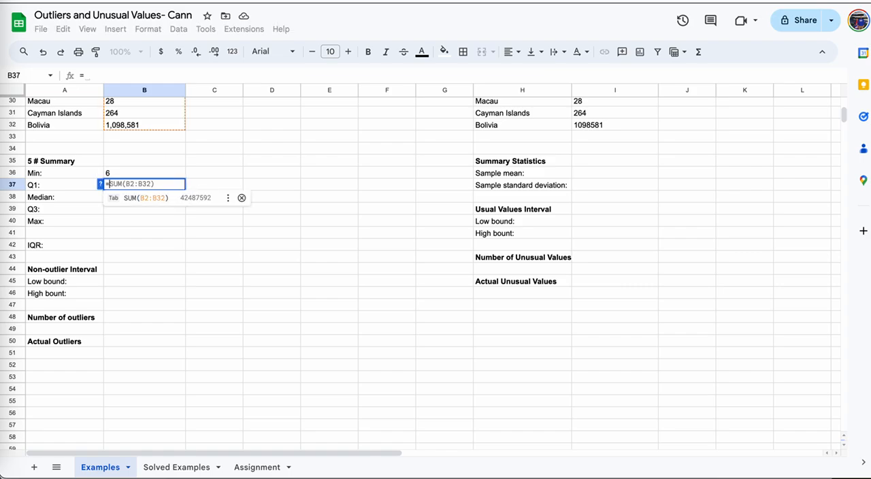
{"action": "type", "text": "q"}
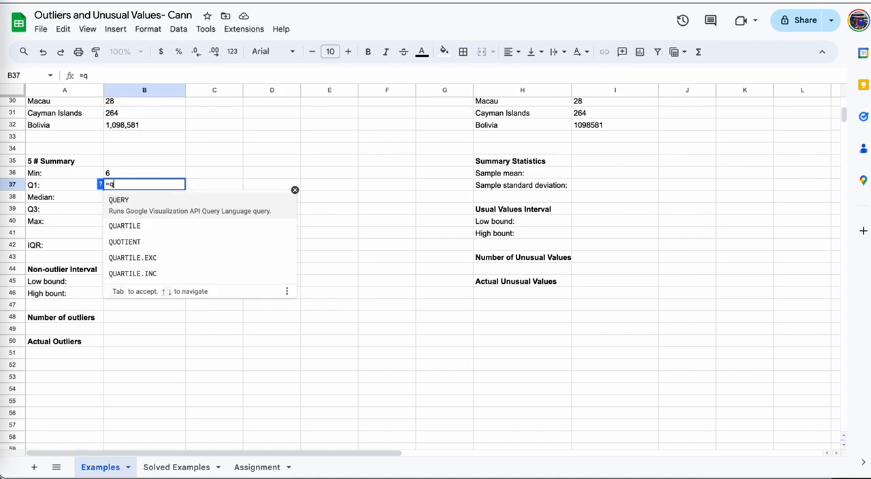
{"action": "left_click", "coordinate": [154, 256]}
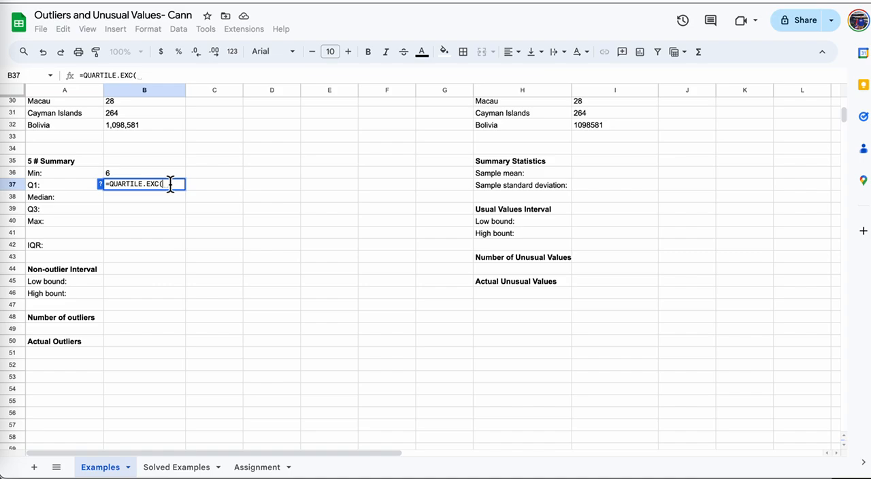
{"action": "type", "text": "B3:B3"}
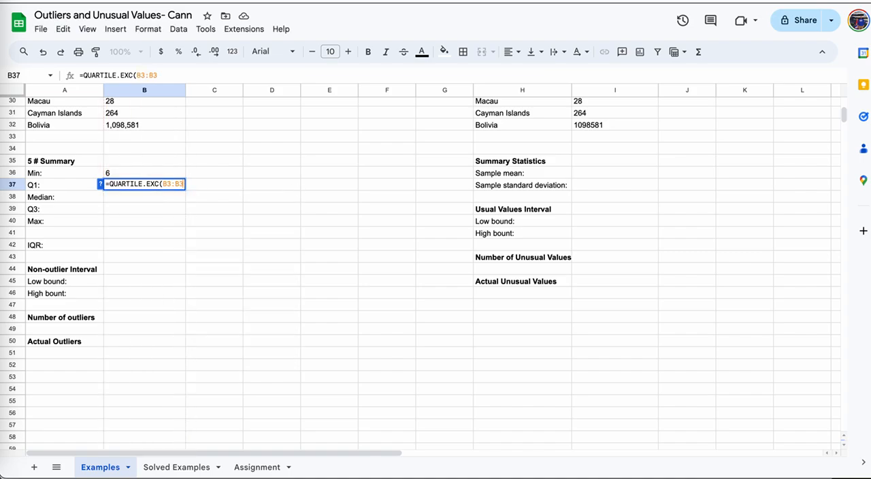
{"action": "type", "text": "2"}
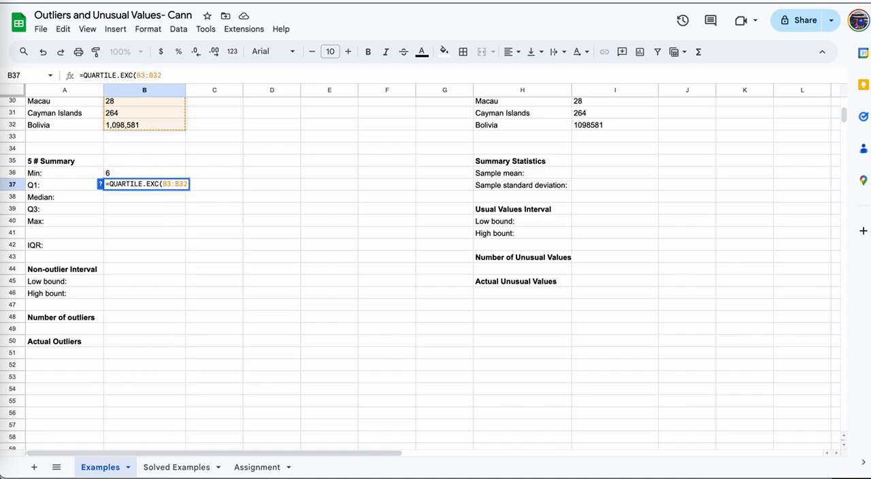
{"action": "type", "text": ",1"}
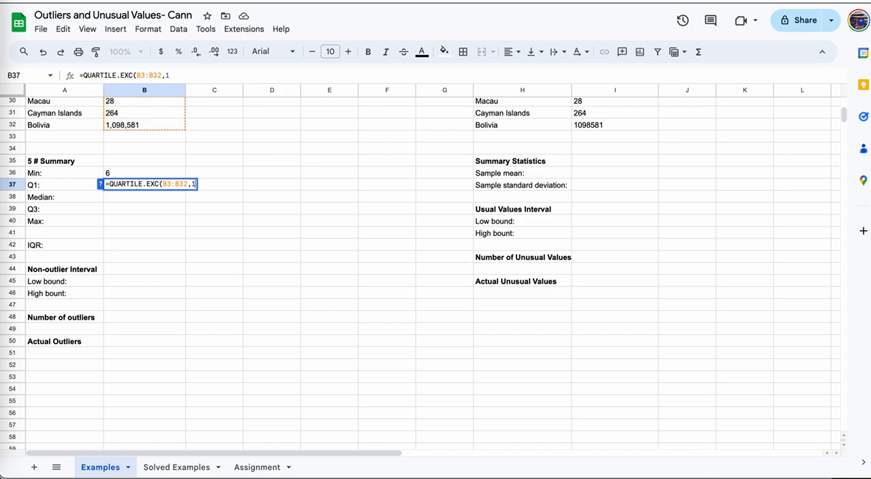
{"action": "type", "text": ")"}
{"action": "key", "text": "Return"}
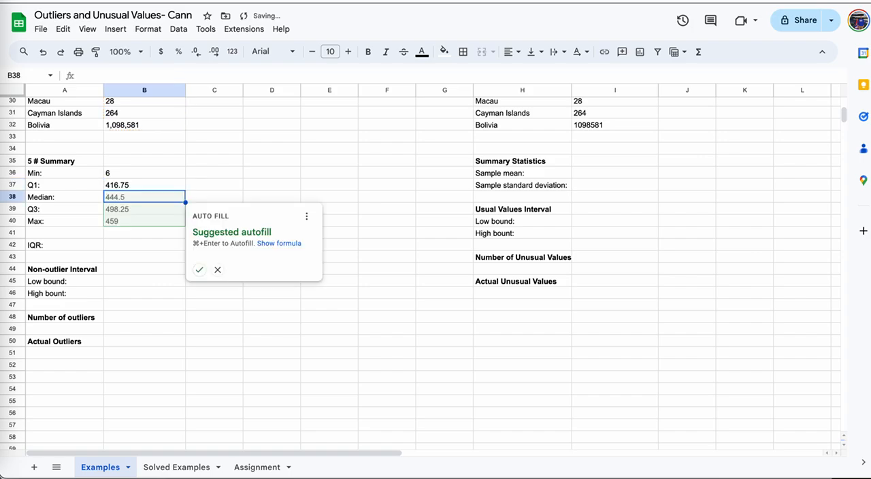
{"action": "left_click", "coordinate": [217, 269]}
Copy the Q1 formula into cell B39 and change its quartile number to 3, giving =QUARTILE.EXC(B3:B32,3) for Q3.
{"action": "left_click", "coordinate": [119, 188]}
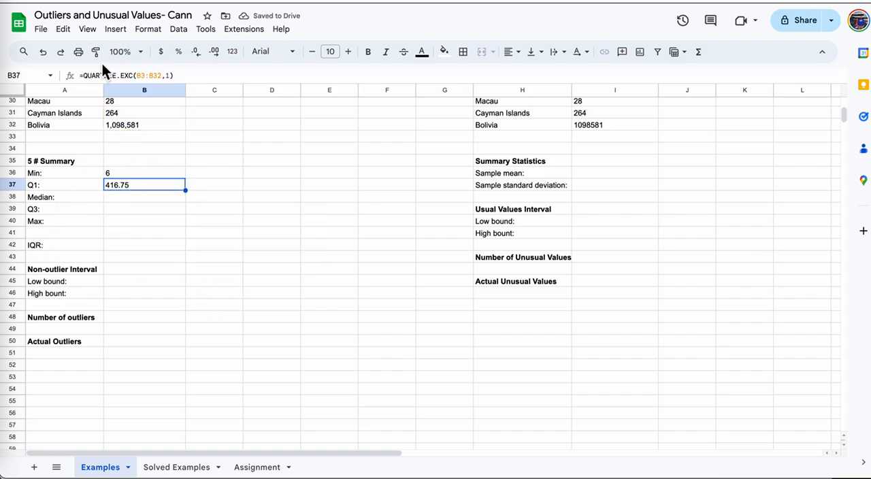
{"action": "left_click_drag", "start_coordinate": [171, 75], "coordinate": [81, 77]}
{"action": "key", "text": "ctrl+c"}
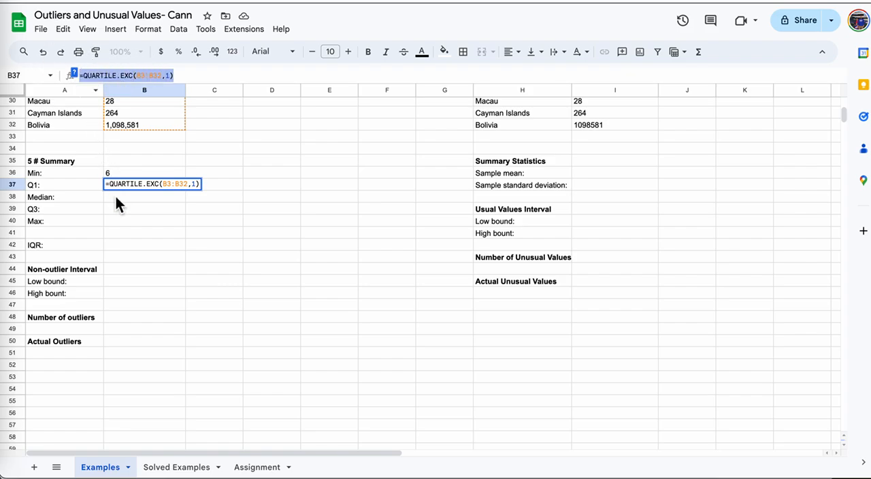
{"action": "left_click", "coordinate": [128, 210]}
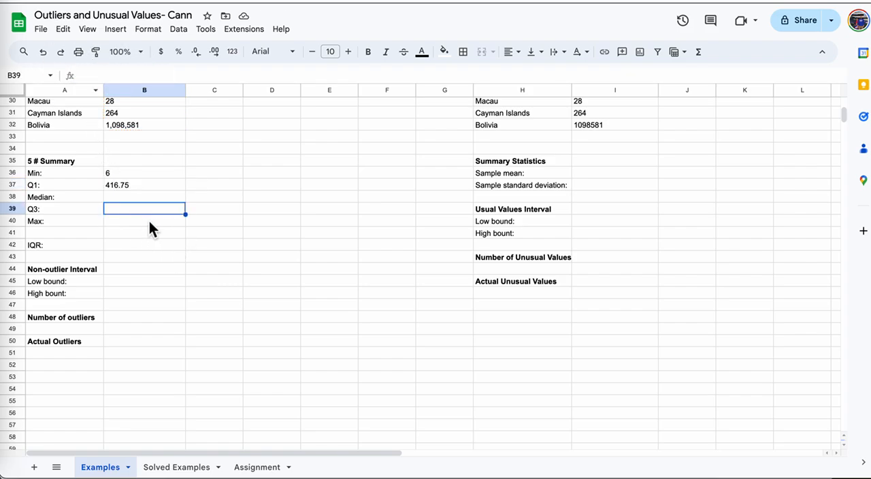
{"action": "left_click", "coordinate": [129, 77]}
{"action": "key", "text": "ctrl+v"}
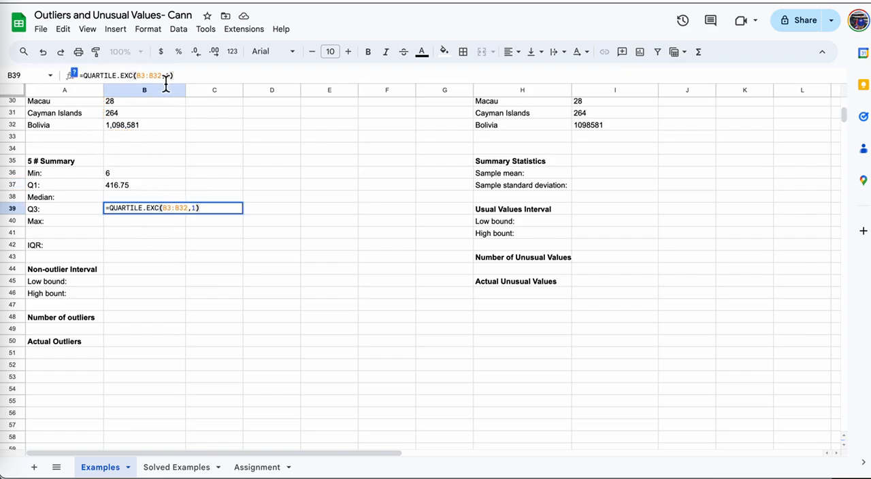
{"action": "key", "text": "BackSpace"}
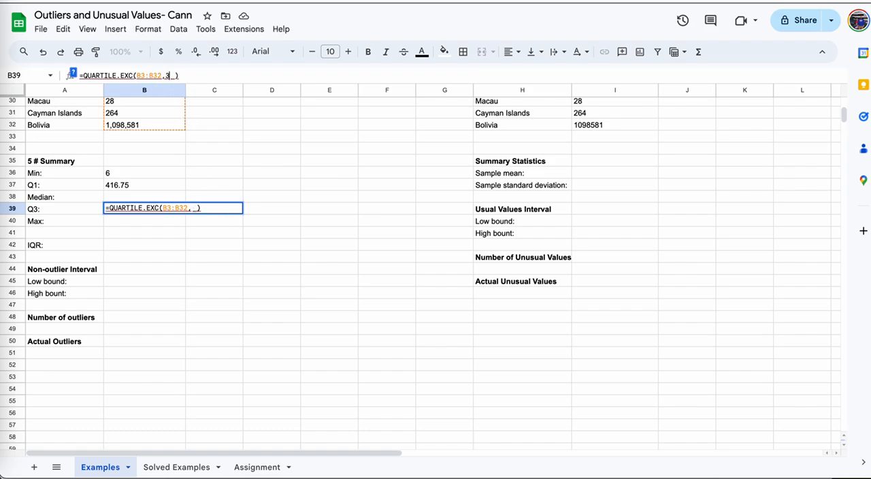
{"action": "type", "text": "3"}
{"action": "key", "text": "Return"}
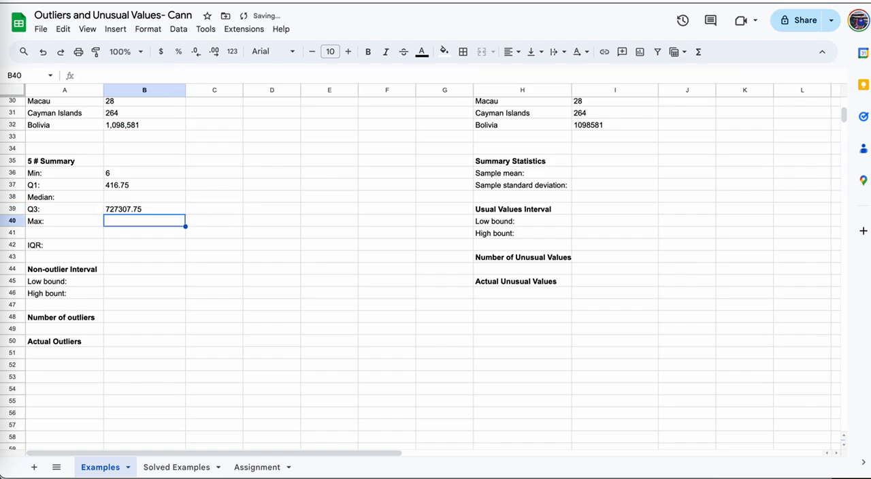
Calculate the median area in cell B38 with the formula =median(B3:B32).
{"action": "left_click", "coordinate": [144, 200]}
{"action": "type", "text": "=m"}
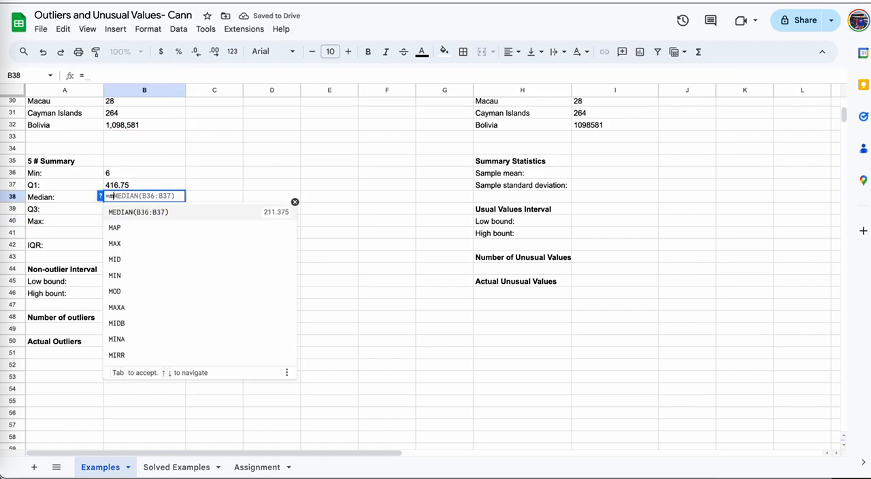
{"action": "type", "text": "e"}
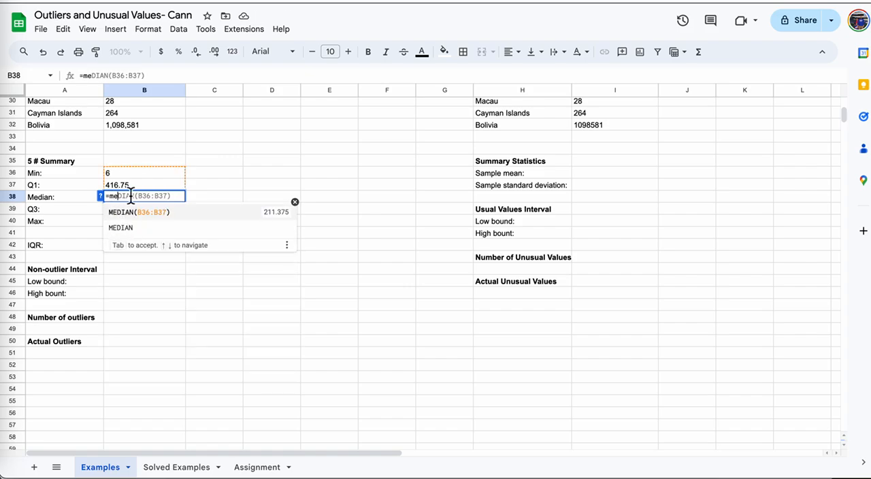
{"action": "type", "text": "dian"}
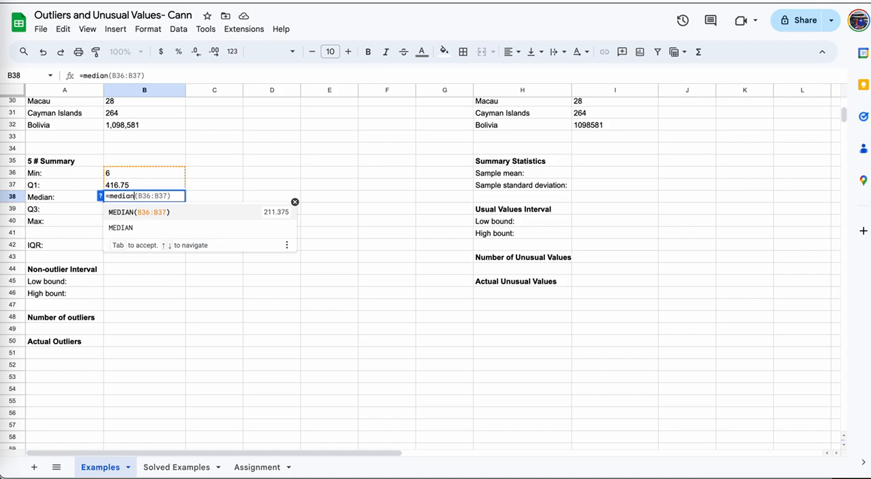
{"action": "type", "text": "(B3:B32)"}
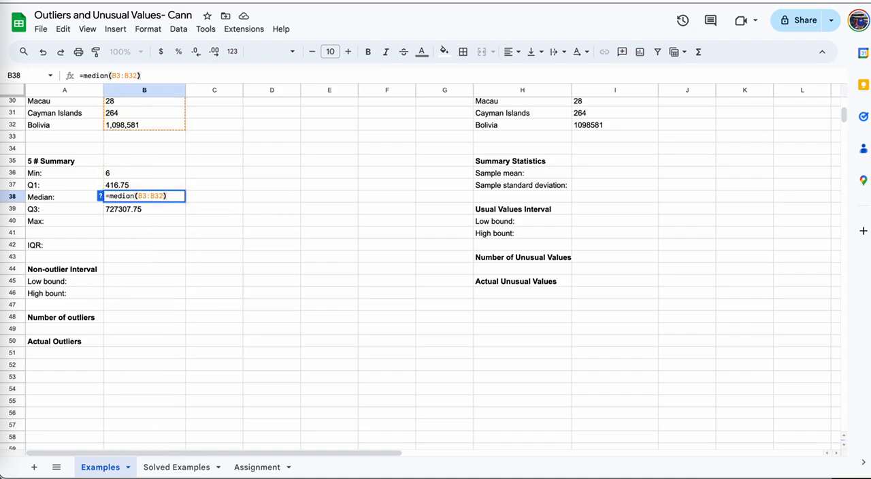
{"action": "key", "text": "Return"}
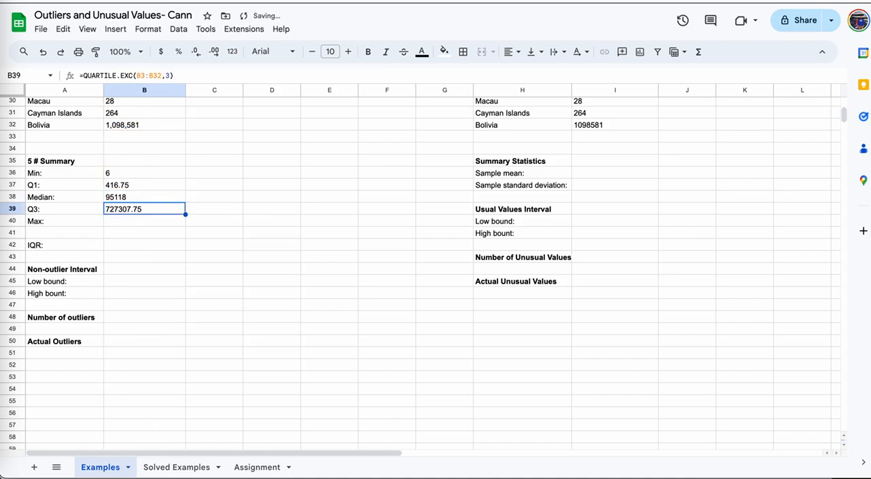
Calculate the maximum area in cell B40 with the formula =max(B3:B32).
{"action": "left_click", "coordinate": [136, 222]}
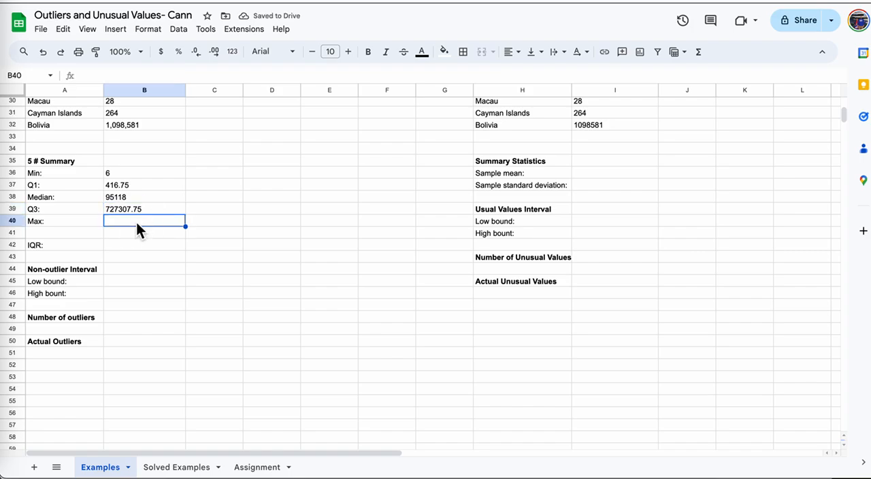
{"action": "type", "text": "=max"}
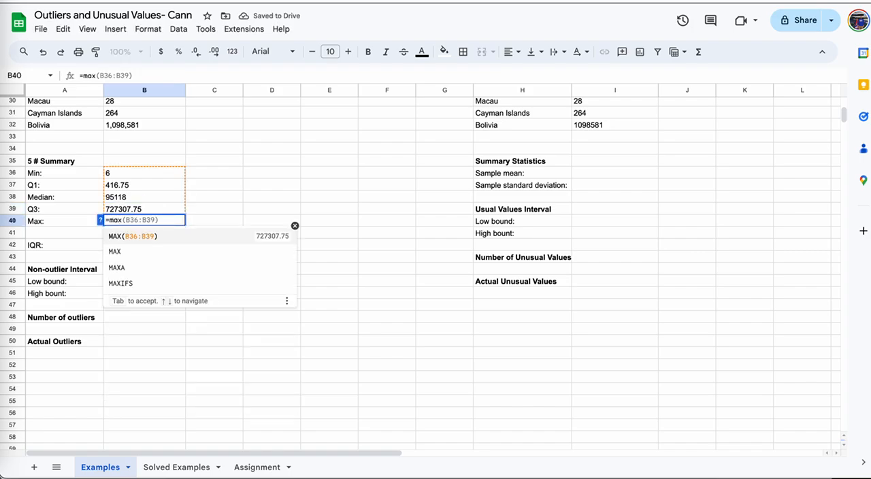
{"action": "type", "text": "(B3"}
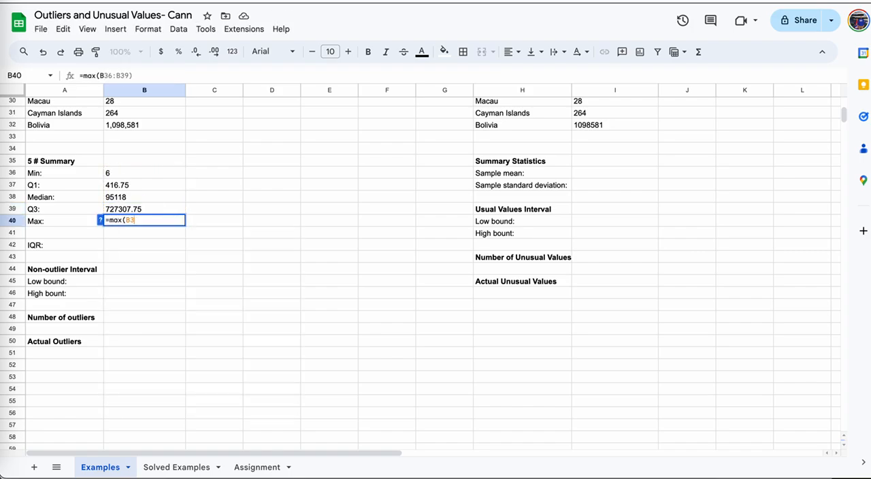
{"action": "type", "text": ":B32"}
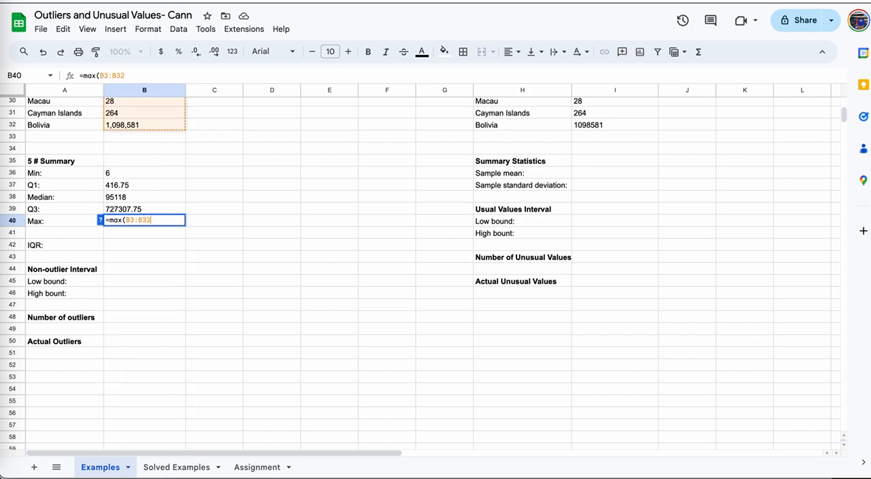
{"action": "type", "text": ")"}
{"action": "key", "text": "Return"}
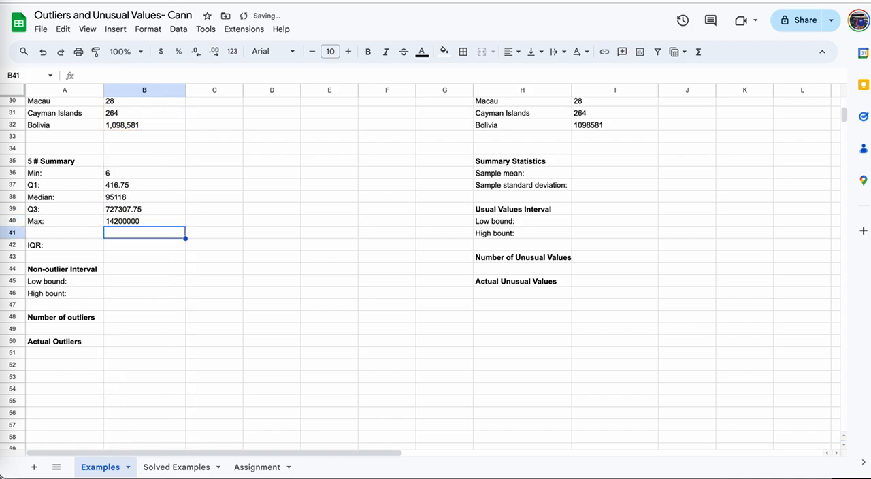
Calculate the IQR in cell B42 as Q3 minus Q1 with the formula =B39-B37.
{"action": "left_click", "coordinate": [138, 246]}
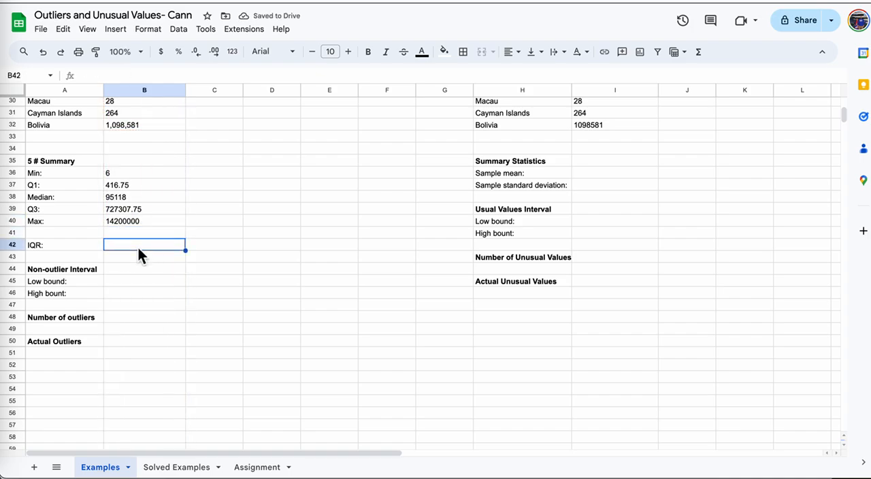
{"action": "left_click", "coordinate": [43, 211]}
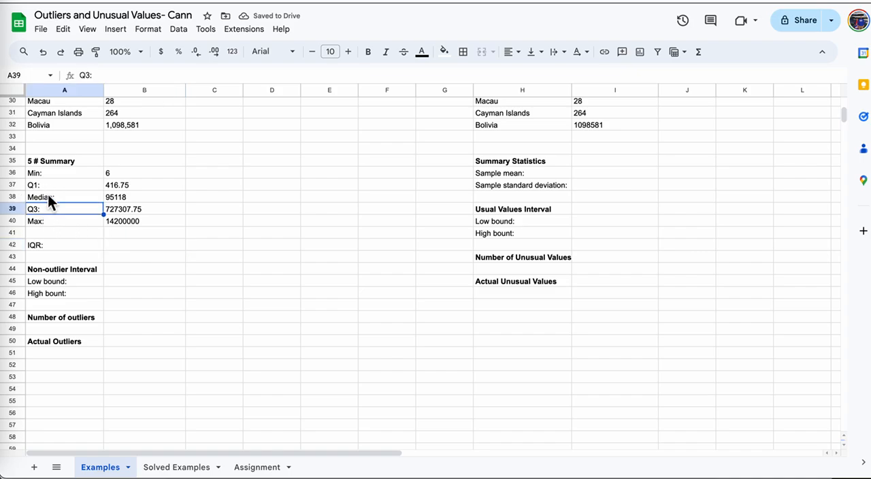
{"action": "left_click", "coordinate": [51, 186]}
{"action": "left_click", "coordinate": [136, 247]}
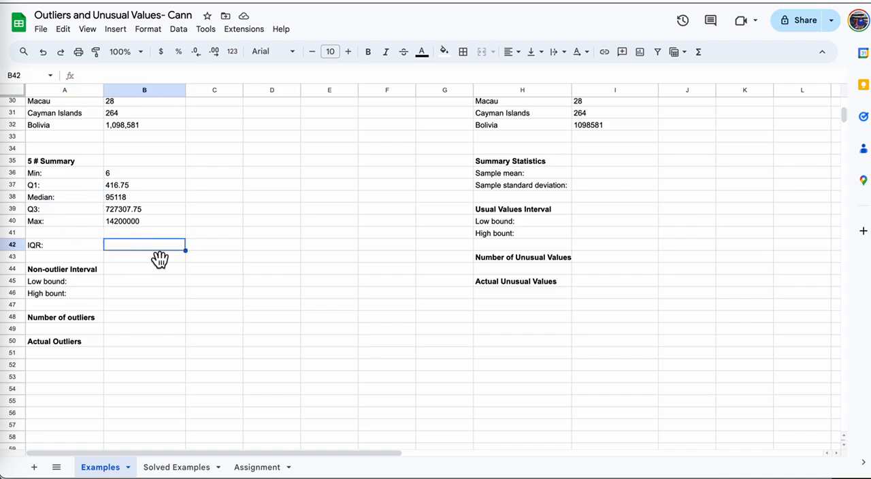
{"action": "type", "text": "="}
{"action": "left_click", "coordinate": [139, 208]}
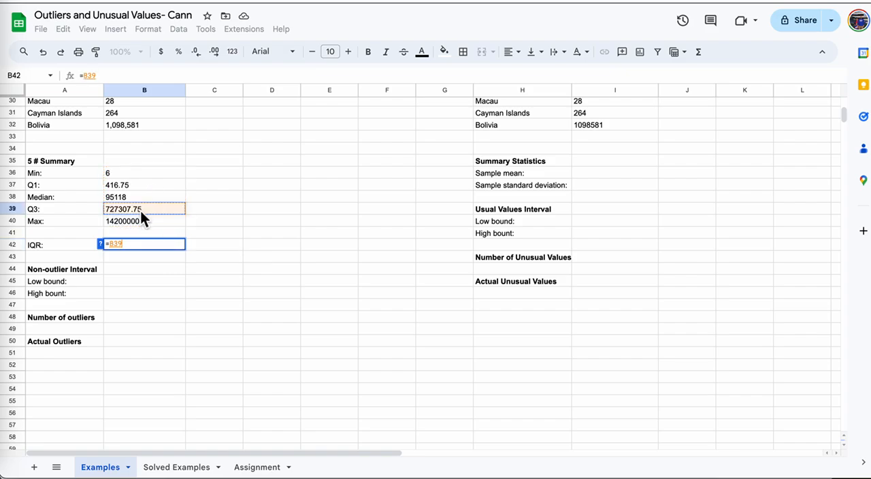
{"action": "type", "text": "-"}
{"action": "left_click", "coordinate": [139, 187]}
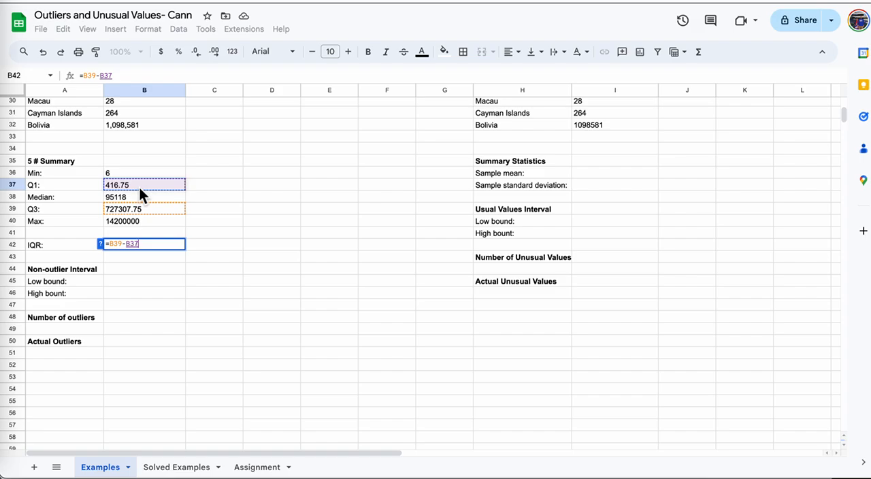
{"action": "key", "text": "Return"}
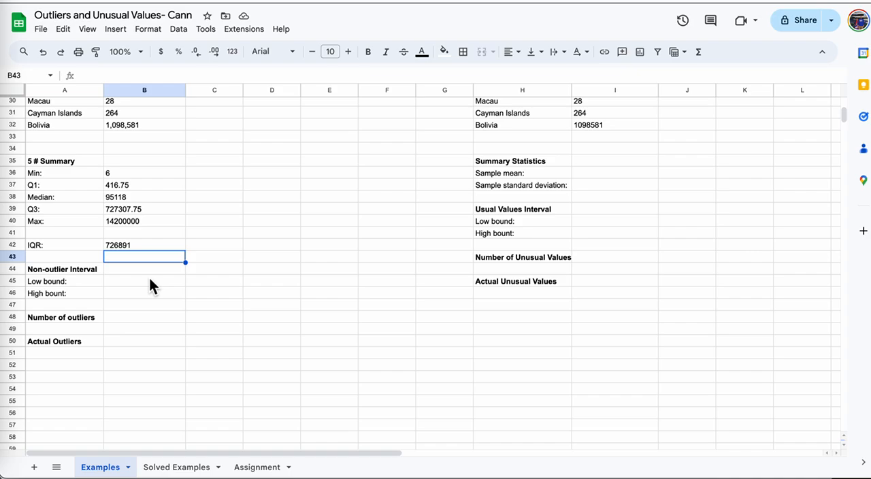
Calculate the non-outlier low bound in cell B45 with =B37-1.5*B42, copying the formula text and rejecting the suggested autofill.
{"action": "left_click", "coordinate": [149, 280]}
{"action": "type", "text": "="}
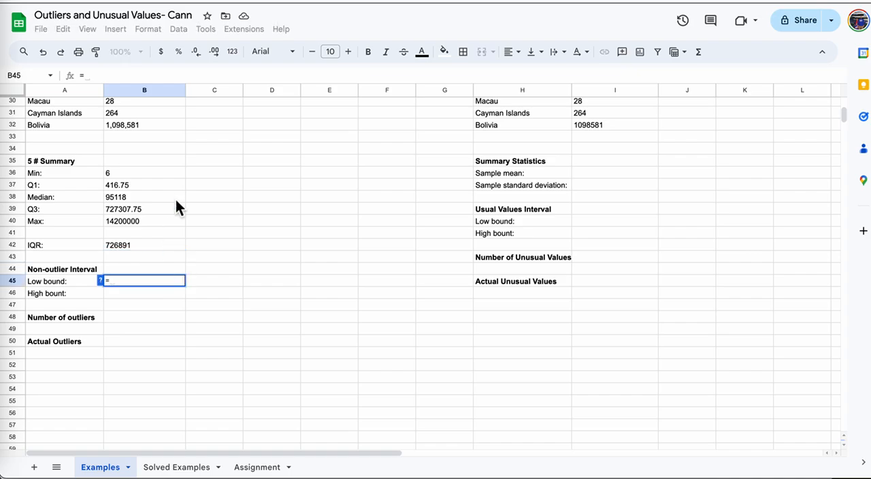
{"action": "left_click", "coordinate": [134, 186]}
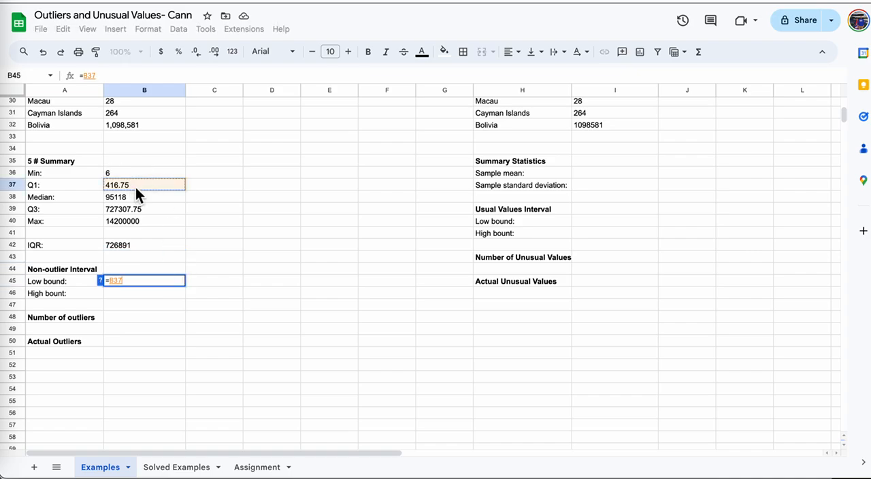
{"action": "type", "text": "-1."}
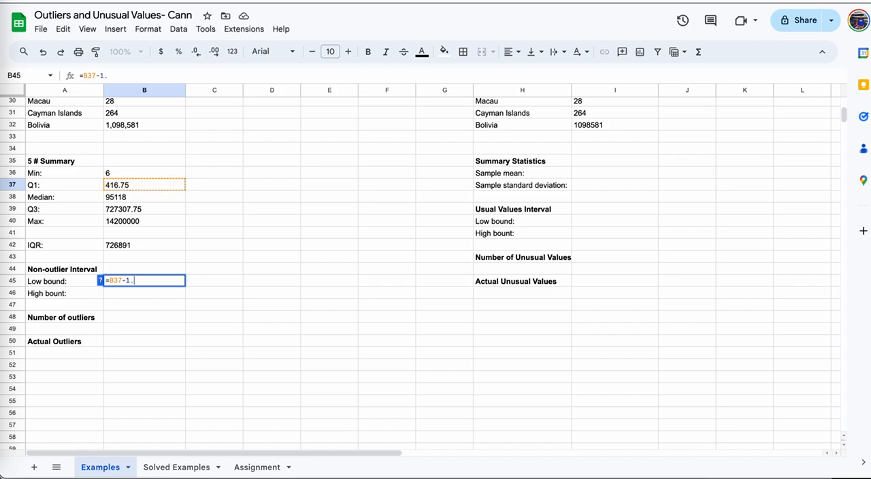
{"action": "type", "text": "5*"}
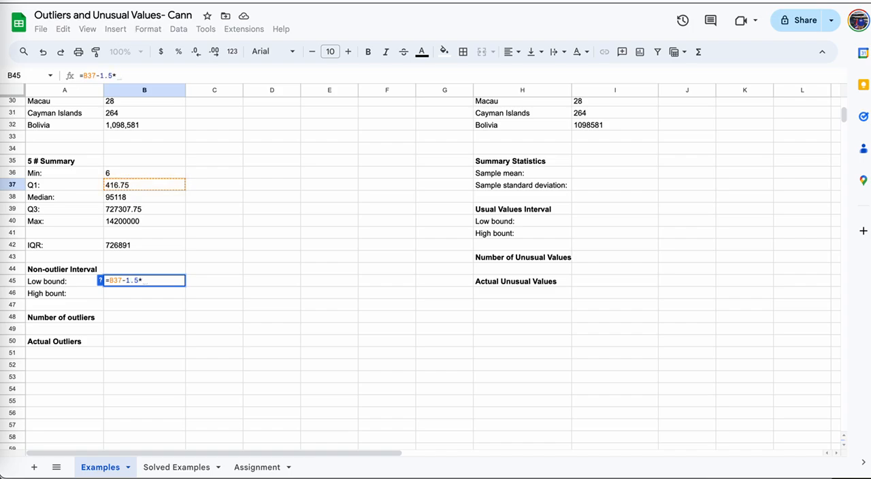
{"action": "left_click", "coordinate": [139, 246]}
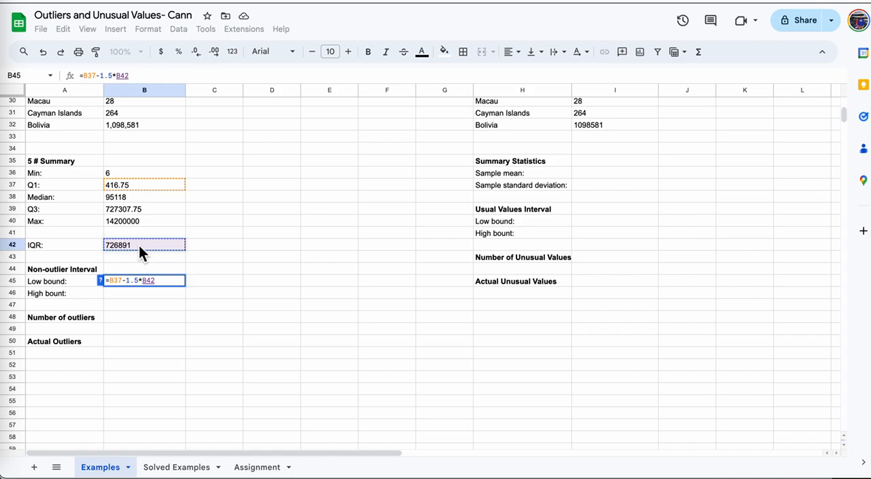
{"action": "triple_click", "coordinate": [173, 282]}
{"action": "key", "text": "ctrl+c"}
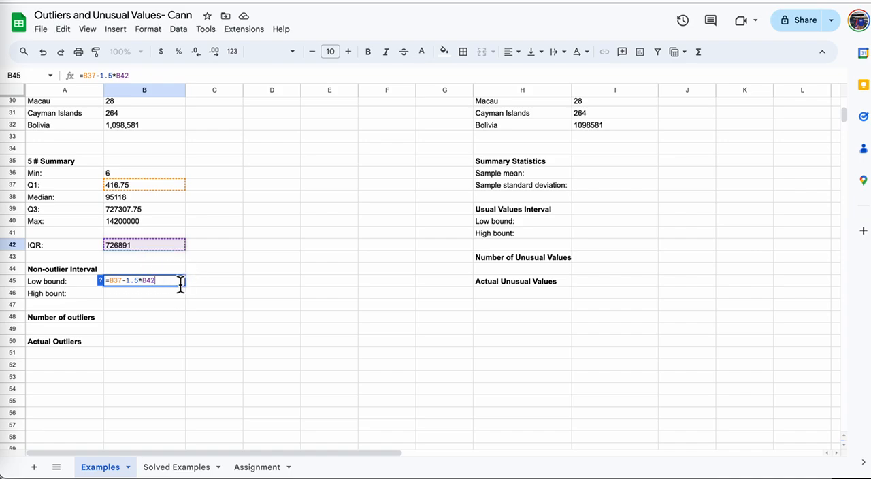
{"action": "key", "text": "Return"}
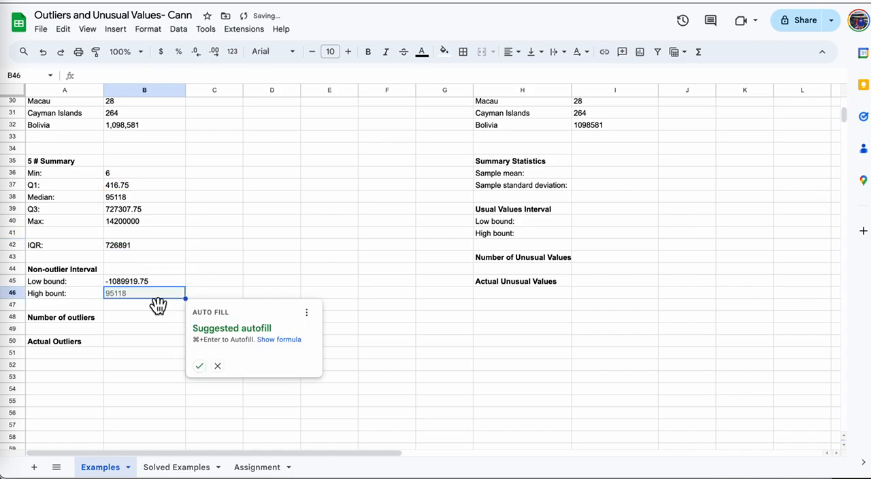
{"action": "left_click", "coordinate": [219, 366]}
Paste the low bound formula into cell B46 and change it to =B39+1.5*B42 for the high bound.
{"action": "left_click", "coordinate": [127, 78]}
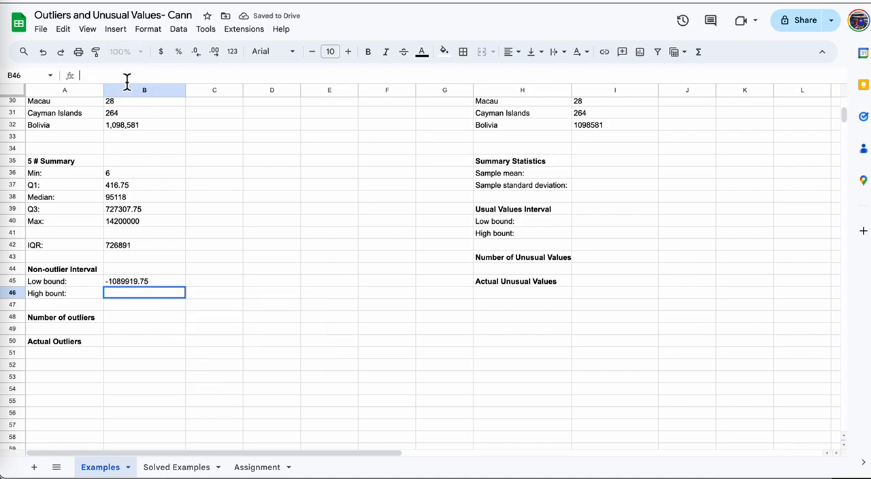
{"action": "key", "text": "ctrl+v"}
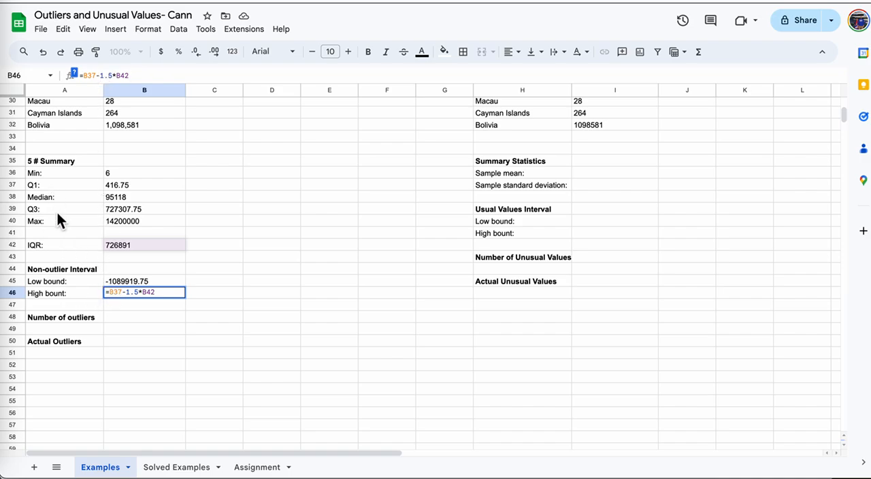
{"action": "left_click", "coordinate": [121, 293]}
{"action": "key", "text": "BackSpace"}
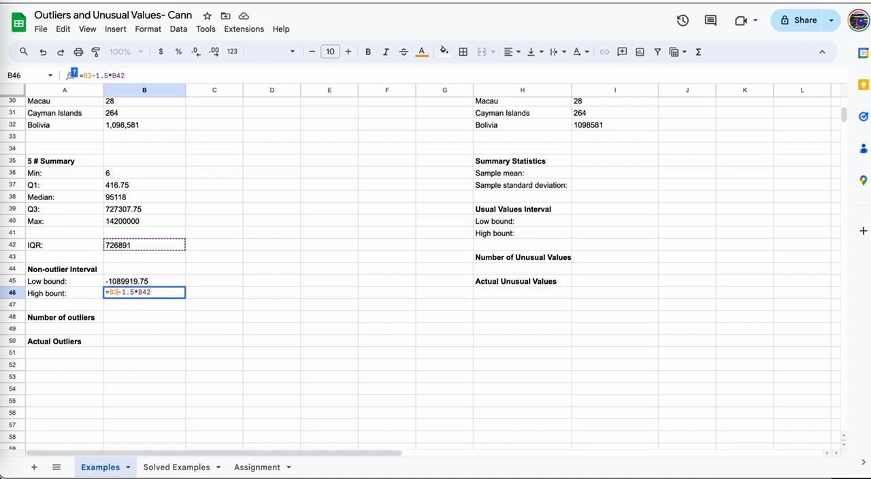
{"action": "type", "text": "9"}
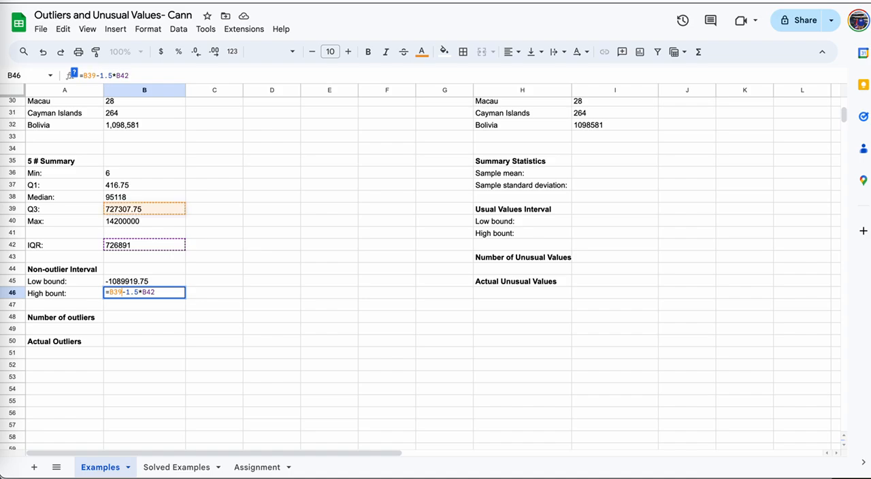
{"action": "key", "text": "shift+Right"}
{"action": "type", "text": "+"}
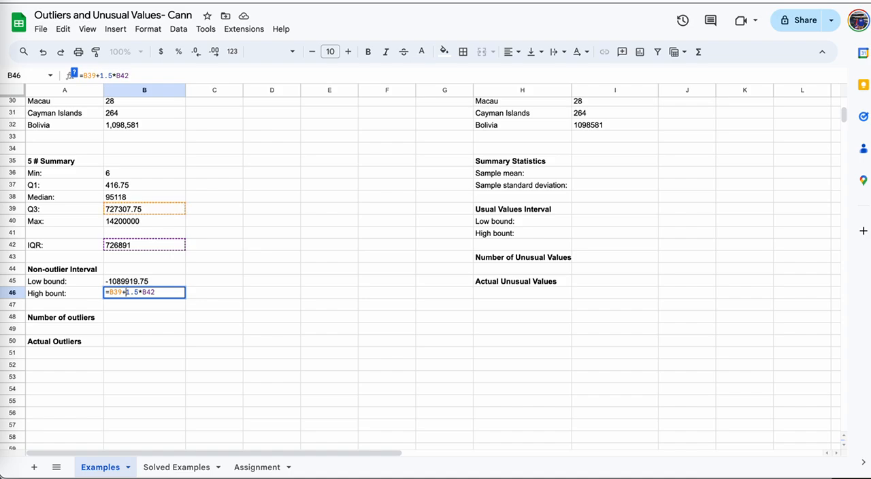
{"action": "key", "text": "Return"}
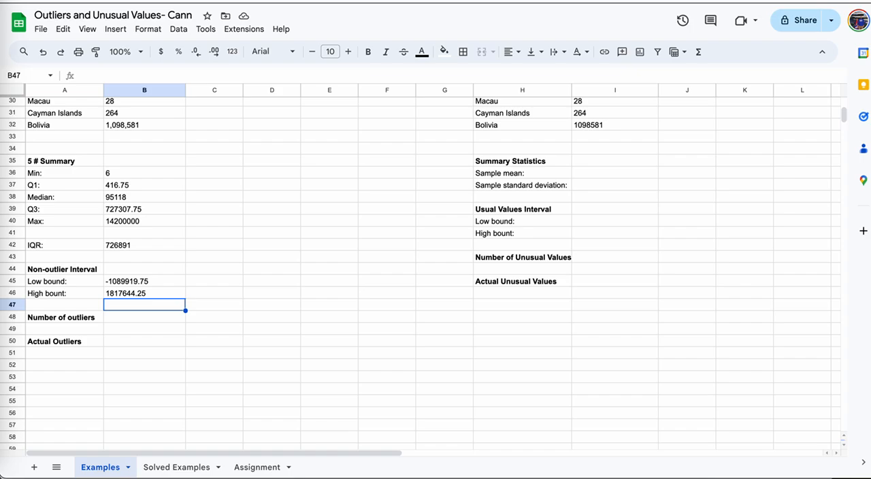
Begin the formula =countif( in cell B48 for the number of outliers.
{"action": "left_click", "coordinate": [130, 317]}
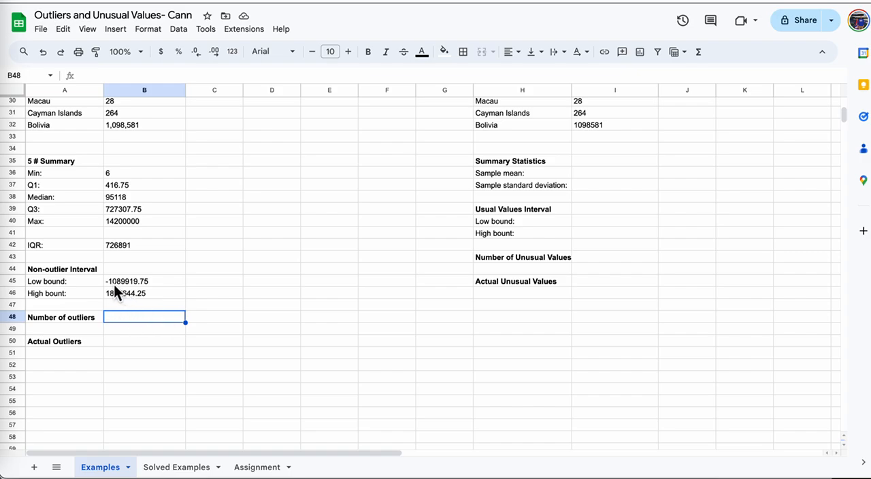
{"action": "scroll", "coordinate": [199, 200], "scroll_direction": "up", "scroll_amount": 10}
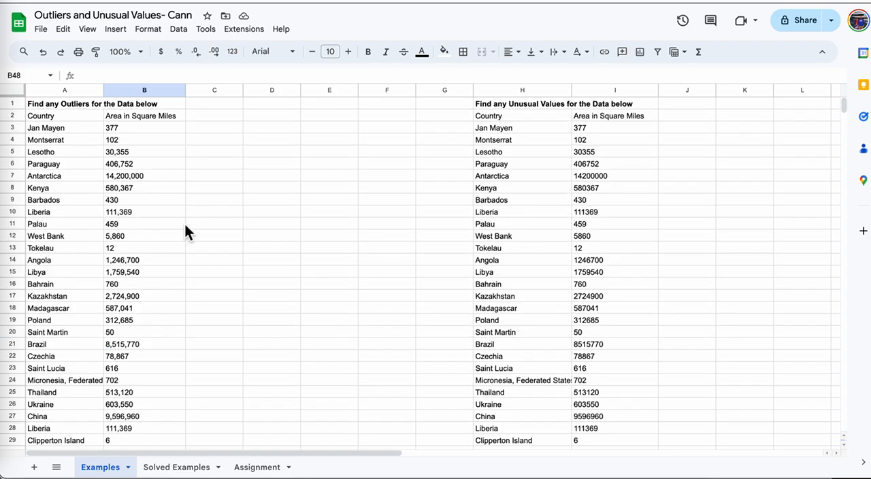
{"action": "scroll", "coordinate": [186, 224], "scroll_direction": "down", "scroll_amount": 10}
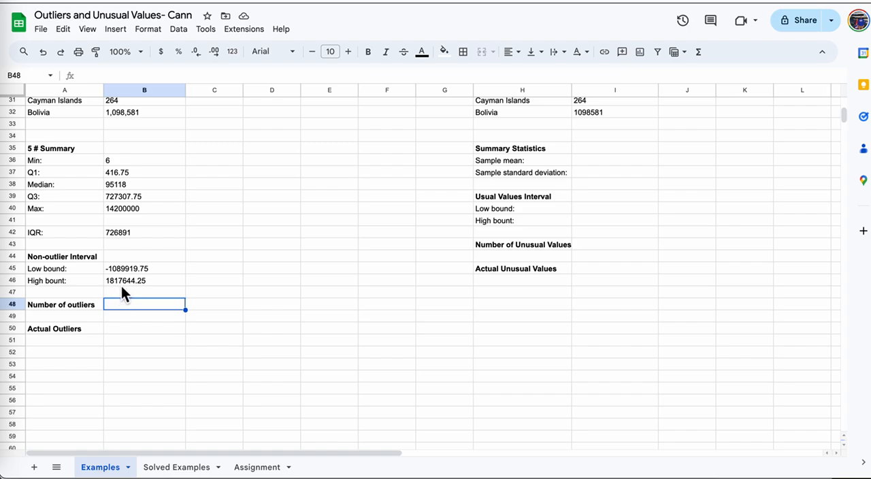
{"action": "left_click", "coordinate": [164, 285]}
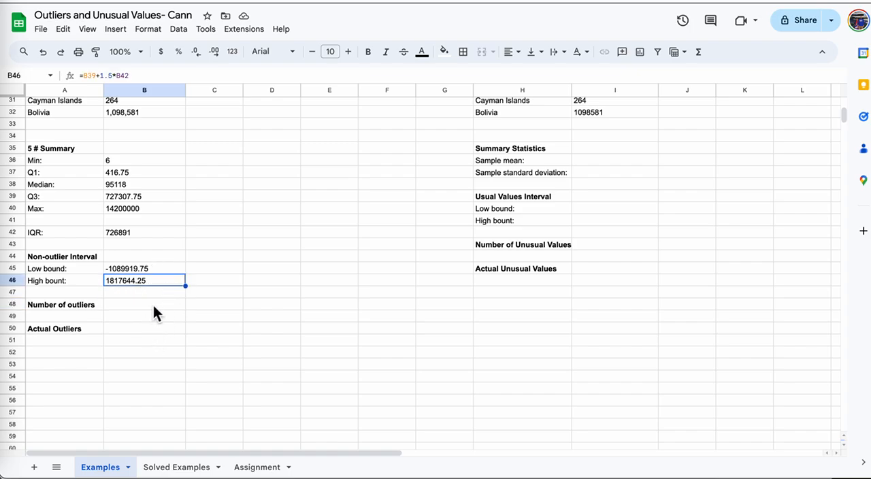
{"action": "left_click", "coordinate": [153, 306]}
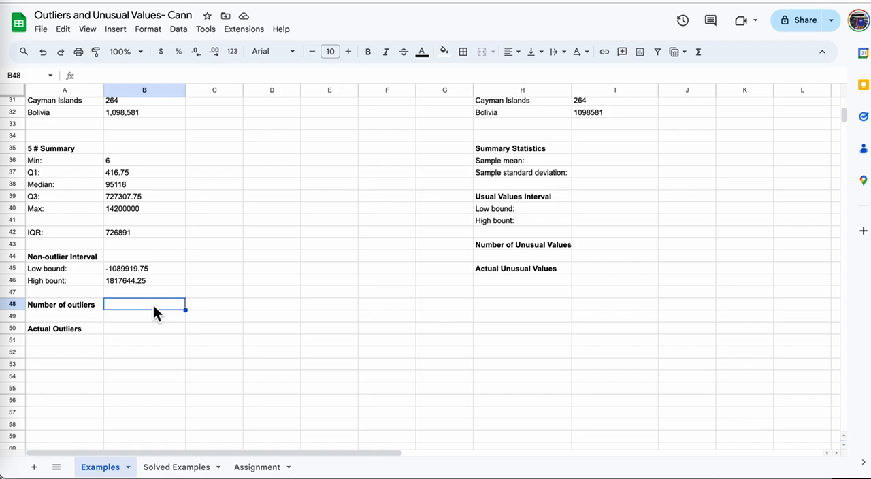
{"action": "type", "text": "="}
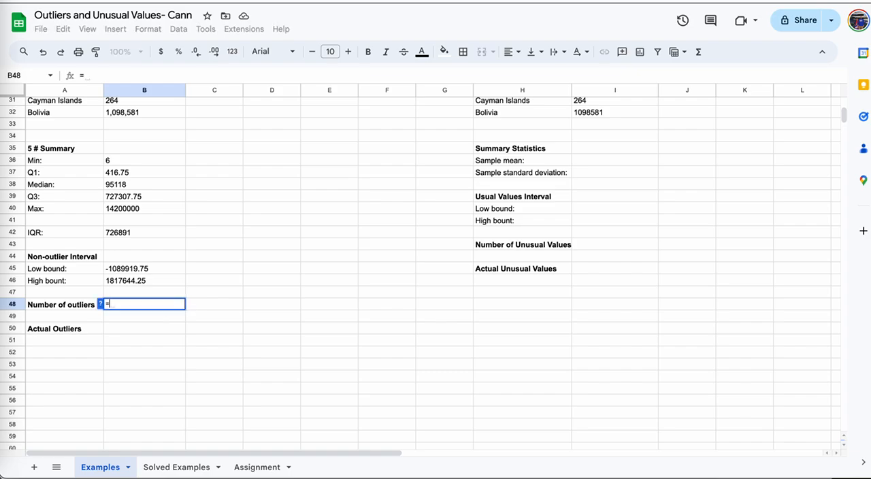
{"action": "type", "text": "c"}
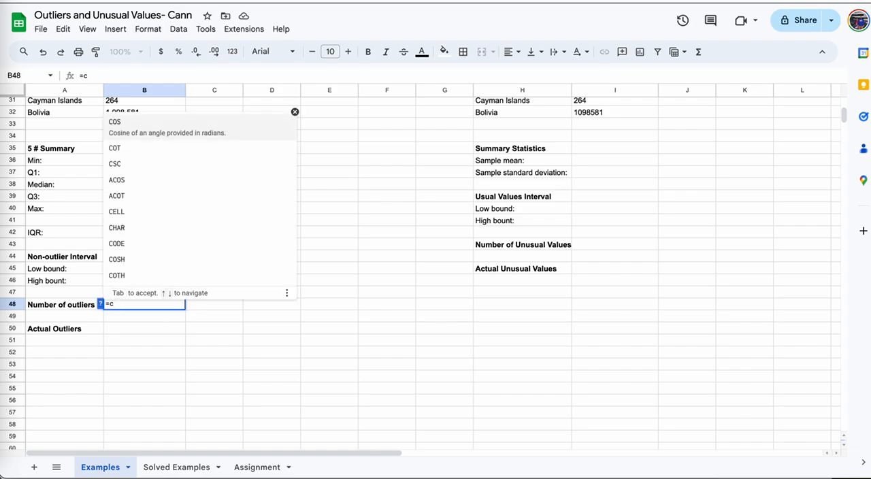
{"action": "type", "text": "ountif"}
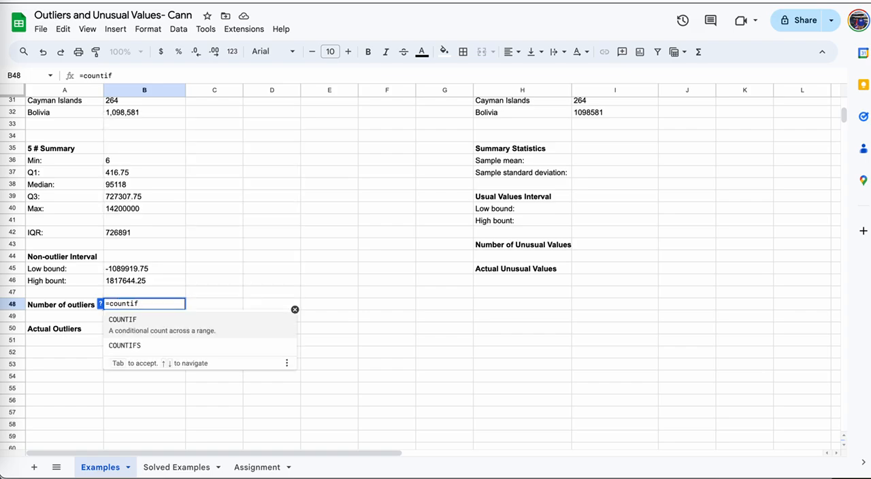
{"action": "type", "text": "("}
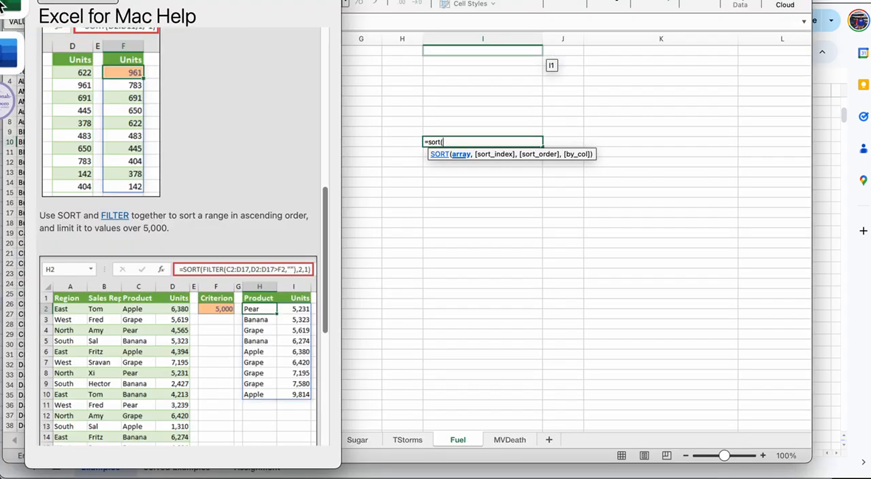
Switch to Excel, close its Help window and clear the unfinished =sort( formula from cell I10 of the Fuel sheet.
{"action": "left_click_drag", "start_coordinate": [223, 2], "coordinate": [357, 48]}
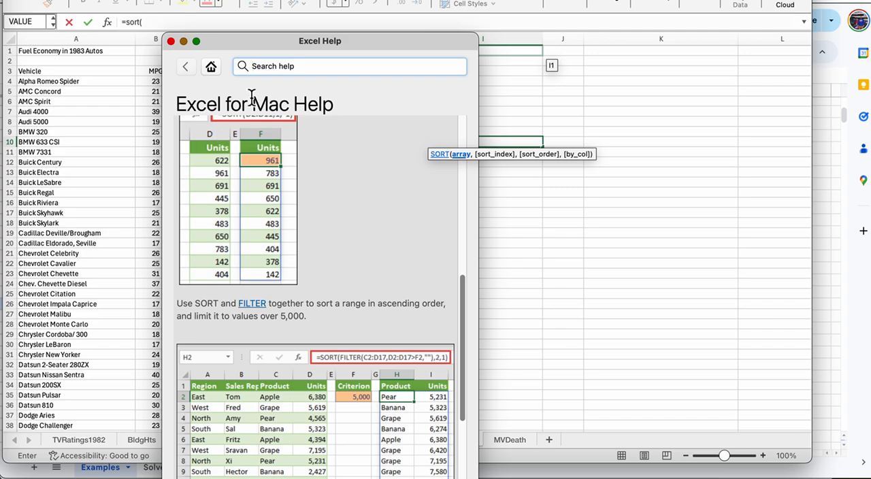
{"action": "left_click", "coordinate": [170, 41]}
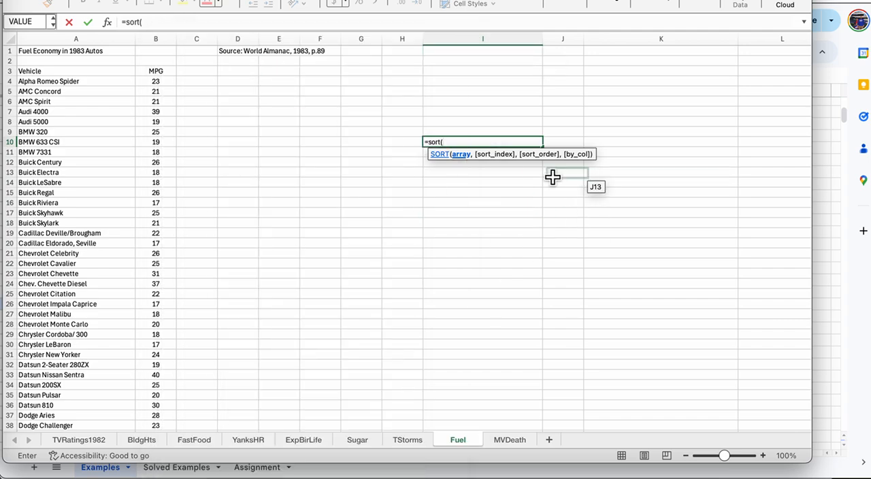
{"action": "left_click", "coordinate": [430, 143]}
{"action": "key", "text": "BackSpace"}
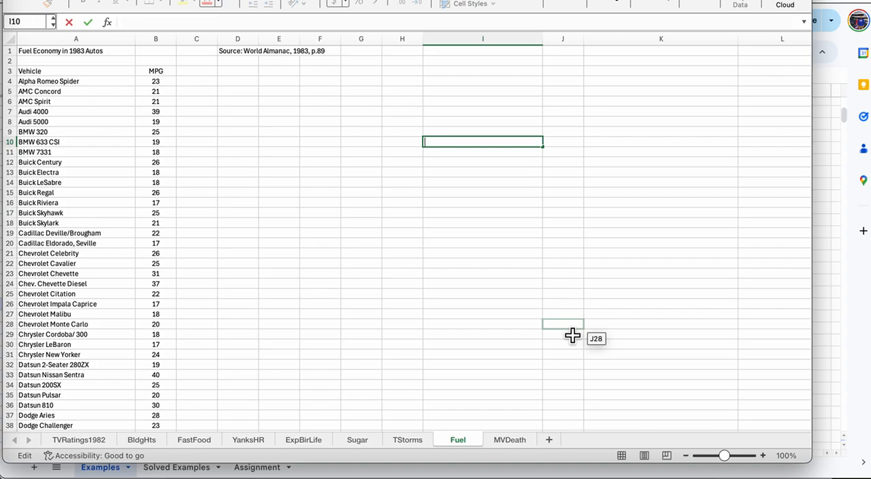
{"action": "key", "text": "Return"}
Check the arguments of the COUNTIF function by starting =countif( in Excel cell I11, and cancel the entry.
{"action": "type", "text": "=count"}
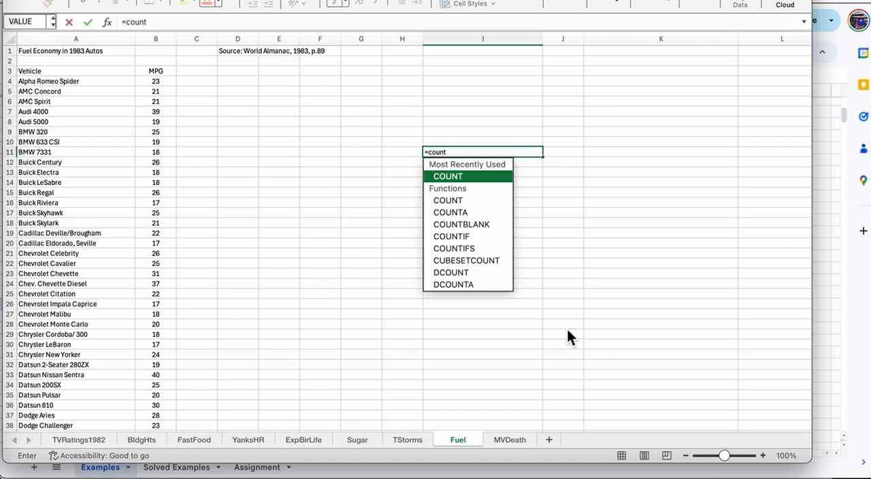
{"action": "type", "text": "if("}
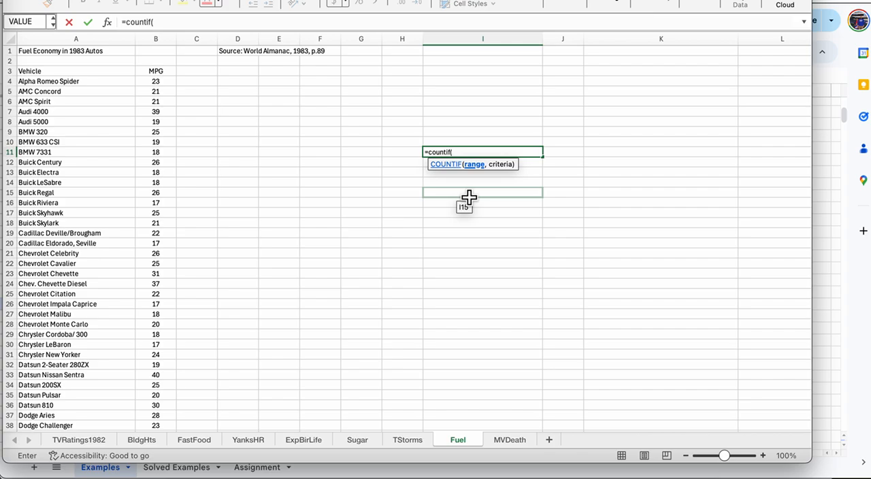
{"action": "key", "text": "Escape"}
Switch back to Google Sheets, try continuing the cell B48 formula as =countif(B3:B32,"<", and cancel the entry.
{"action": "left_click", "coordinate": [837, 282]}
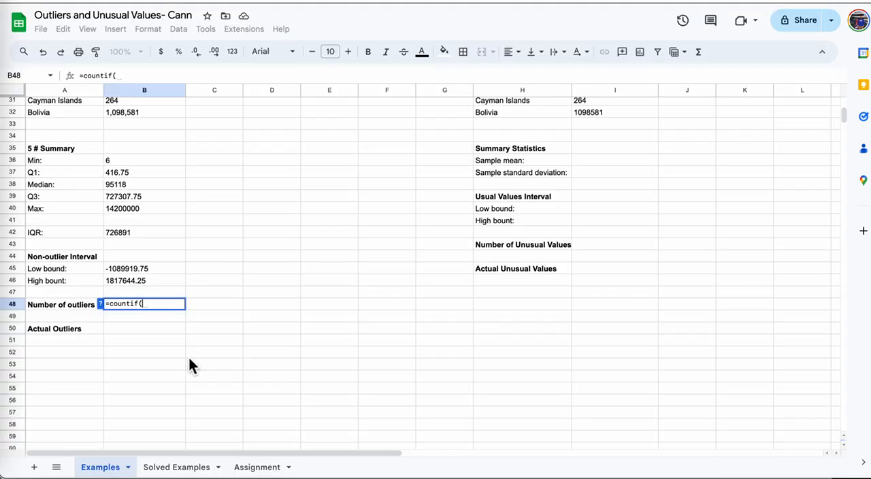
{"action": "scroll", "coordinate": [177, 164], "scroll_direction": "up", "scroll_amount": 10}
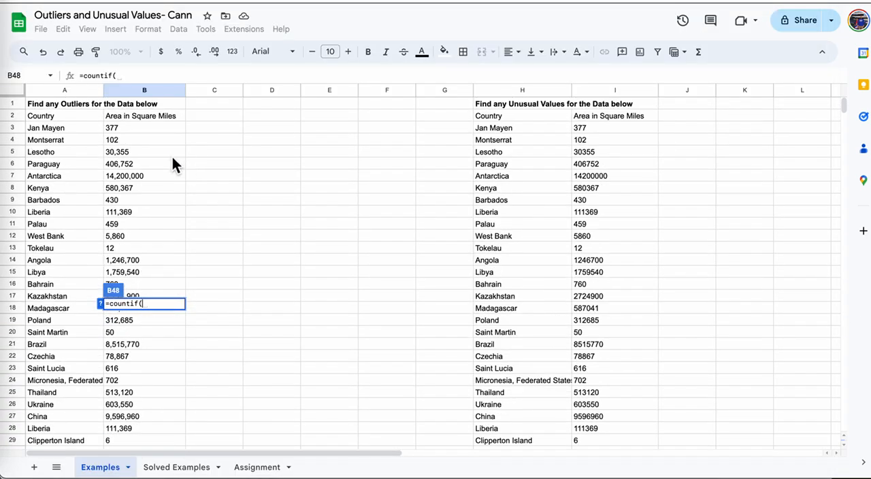
{"action": "mouse_move", "coordinate": [155, 131]}
{"action": "left_mouse_down"}
{"action": "mouse_move", "coordinate": [157, 214]}
{"action": "mouse_move", "coordinate": [122, 466]}
{"action": "mouse_move", "coordinate": [148, 471]}
{"action": "mouse_move", "coordinate": [164, 145]}
{"action": "left_mouse_up"}
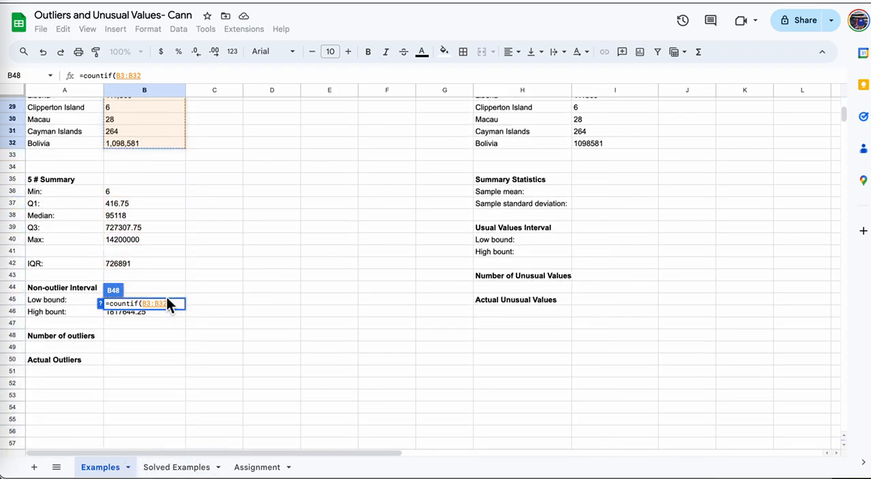
{"action": "type", "text": ","}
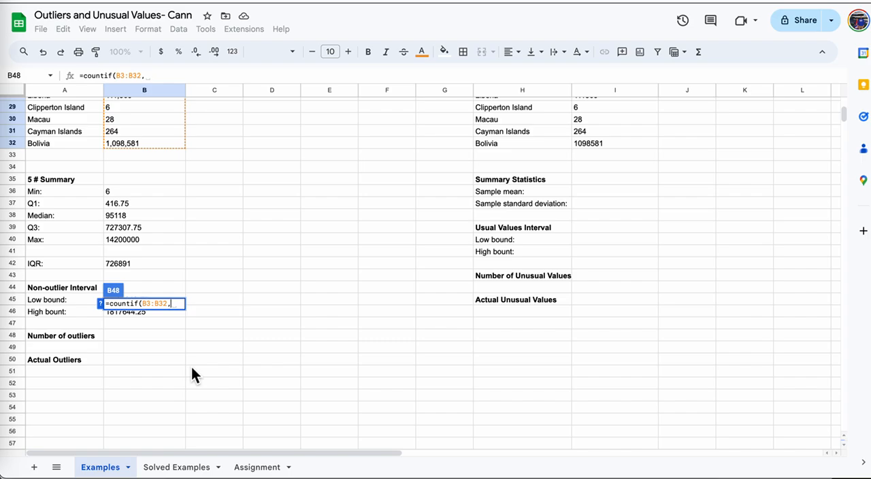
{"action": "type", "text": "<"}
{"action": "key", "text": "BackSpace"}
{"action": "type", "text": "\"<"}
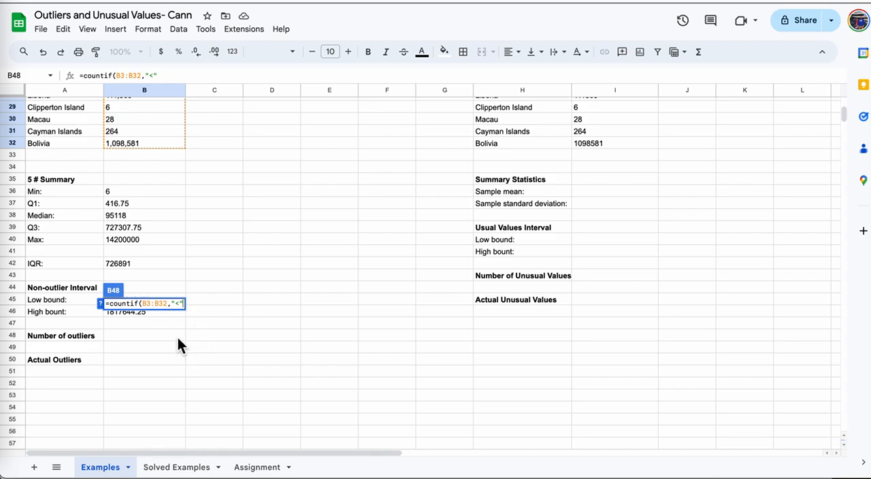
{"action": "key", "text": "Escape"}
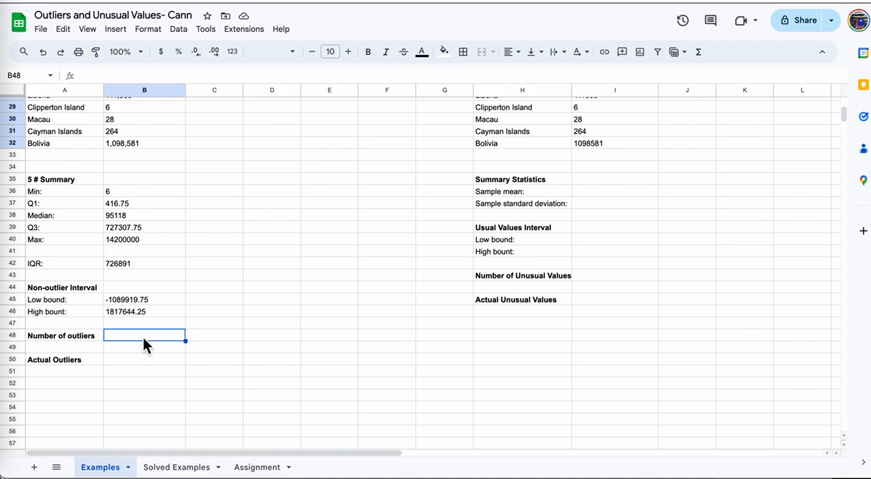
Write =countif(B3:B32,"<"&B45) in cell B48 to count the values below the low bound.
{"action": "left_click", "coordinate": [149, 75]}
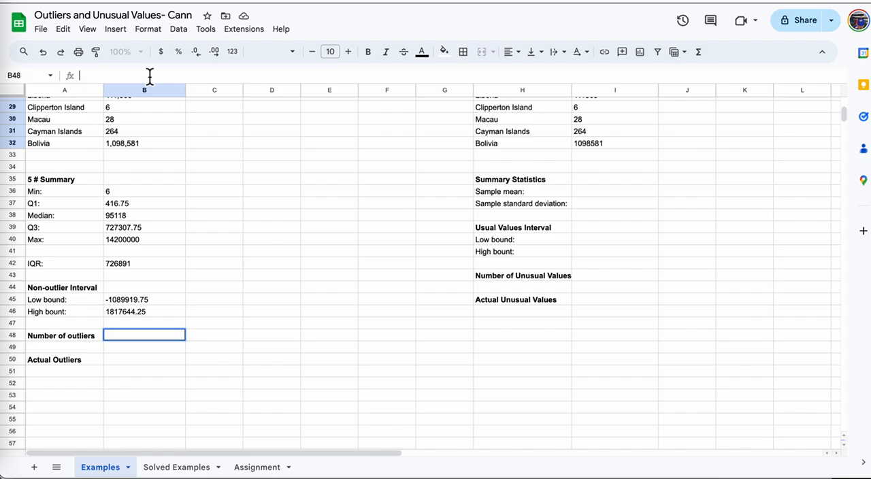
{"action": "type", "text": "=cou"}
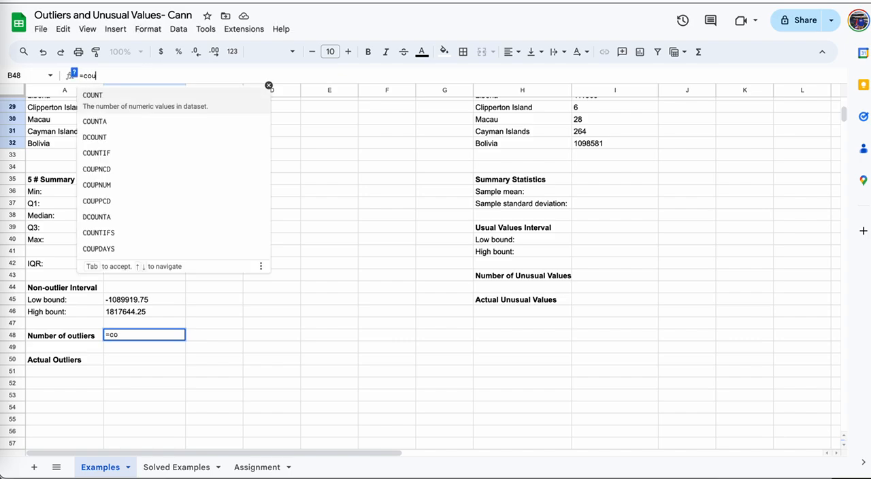
{"action": "type", "text": "ntif"}
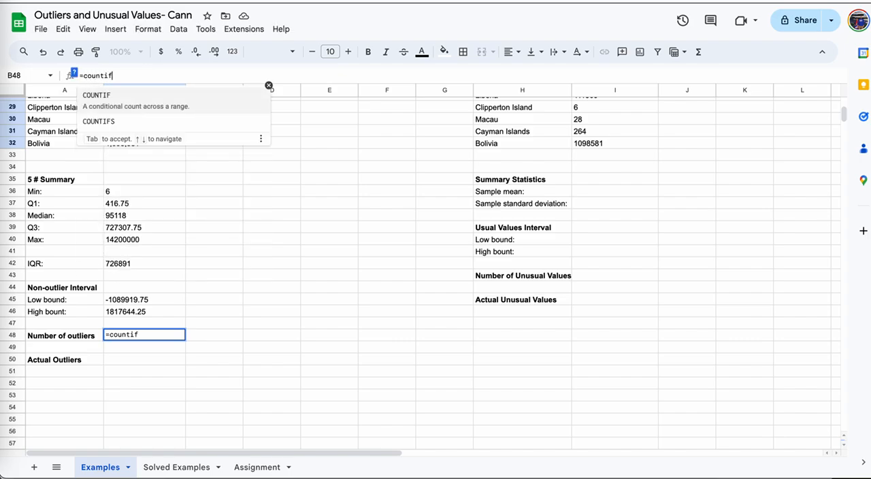
{"action": "type", "text": "("}
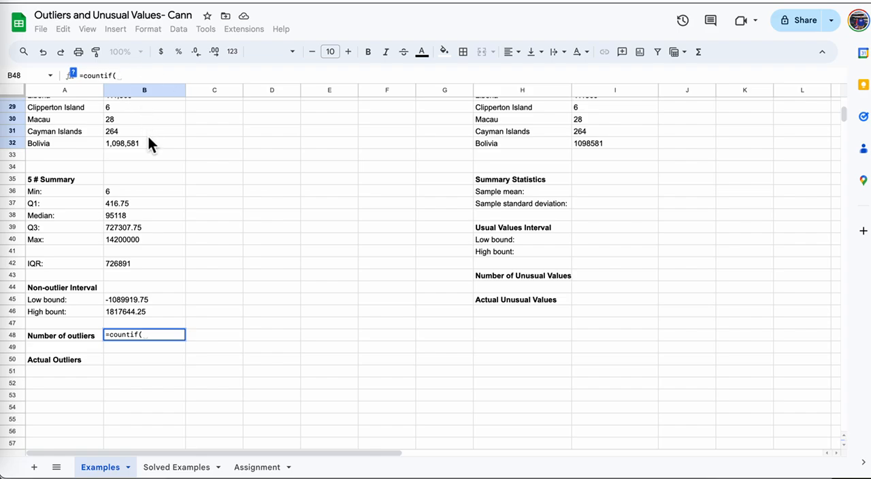
{"action": "type", "text": "B3:"}
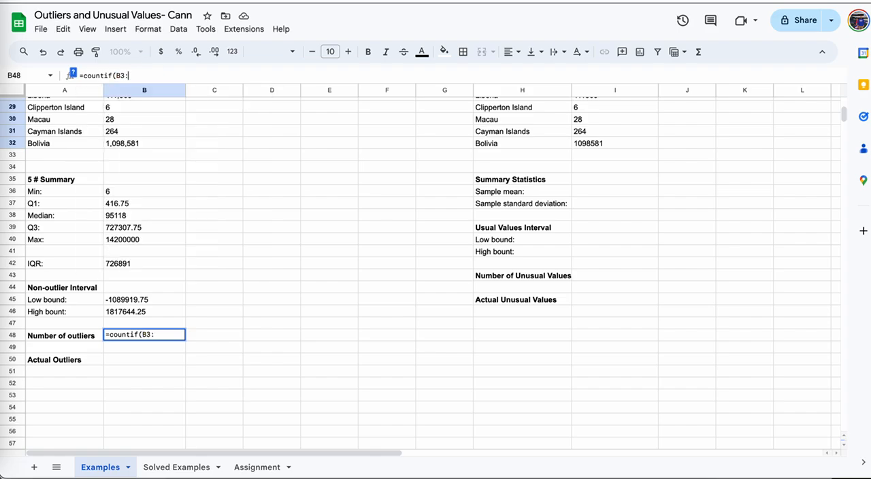
{"action": "type", "text": "B32,"}
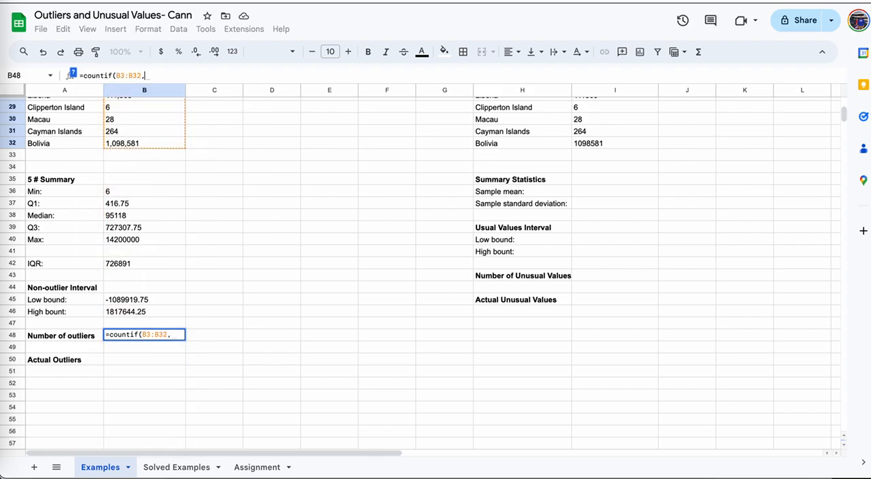
{"action": "type", "text": "\""}
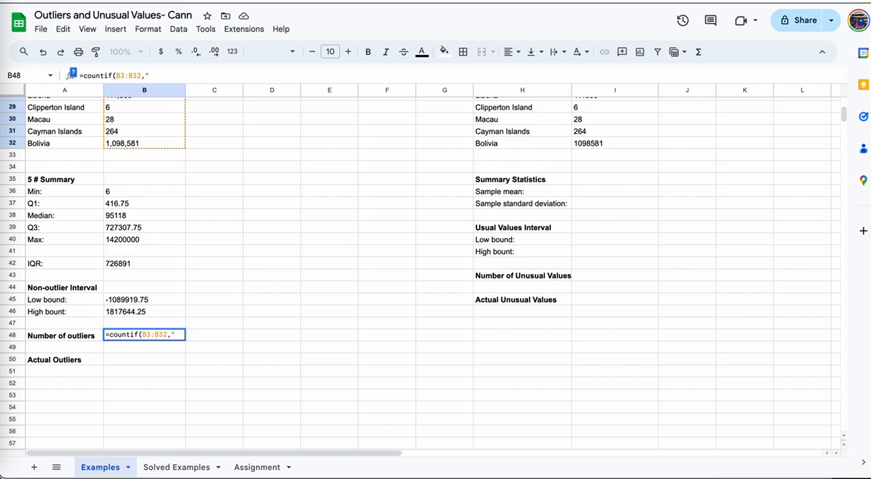
{"action": "type", "text": "<\"&"}
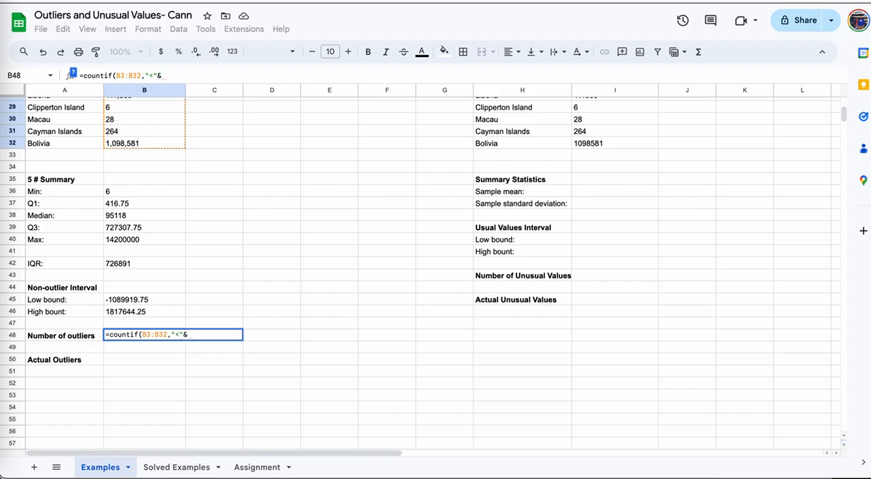
{"action": "left_click", "coordinate": [156, 300]}
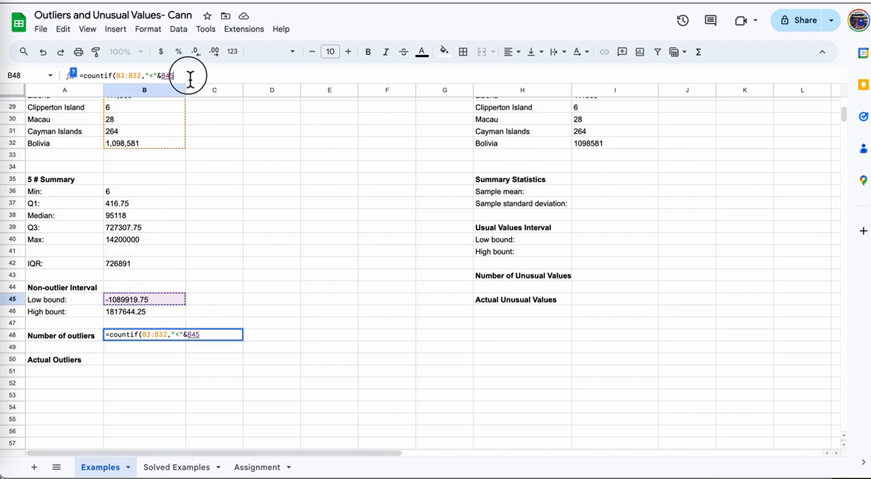
{"action": "type", "text": ")"}
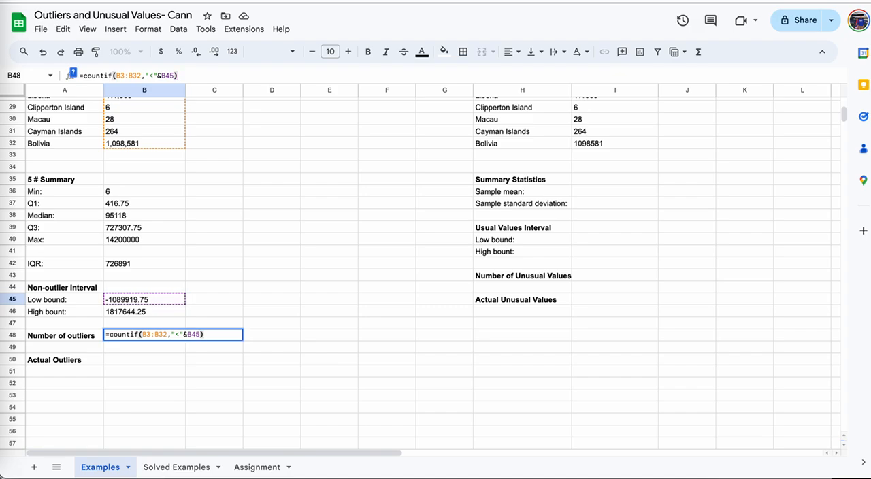
{"action": "type", "text": "=countif"}
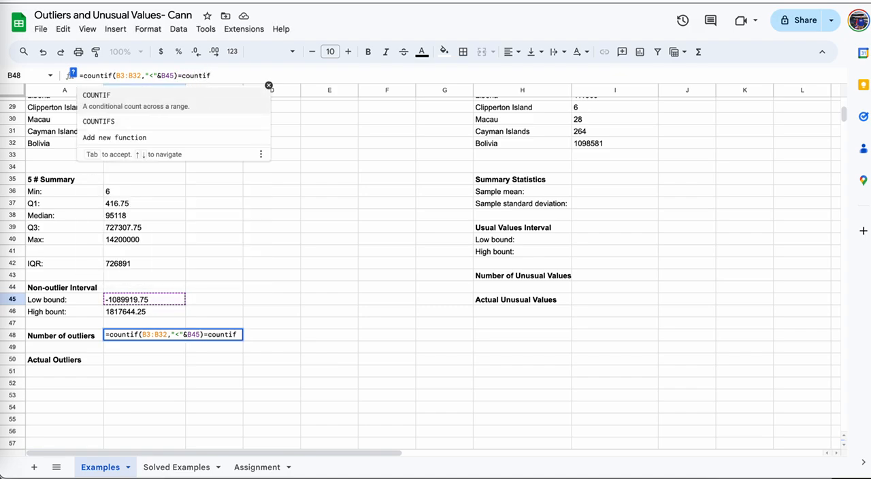
{"action": "type", "text": "(B2"}
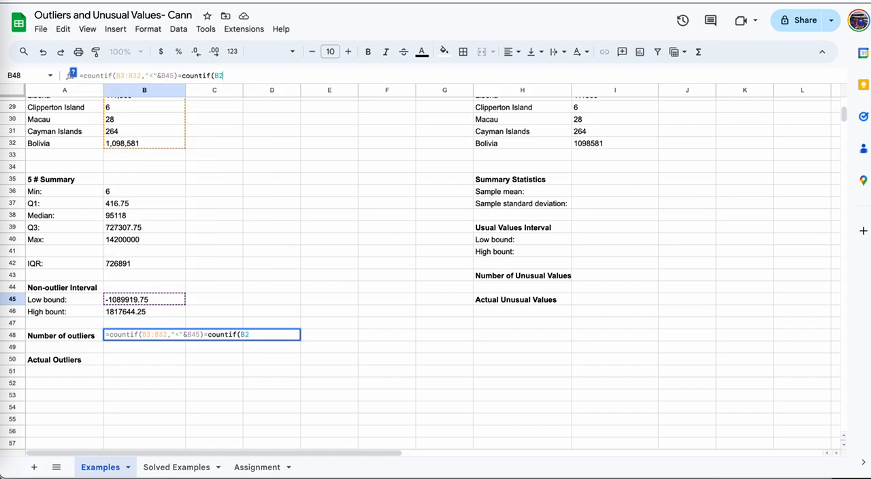
{"action": "type", "text": ":B32)"}
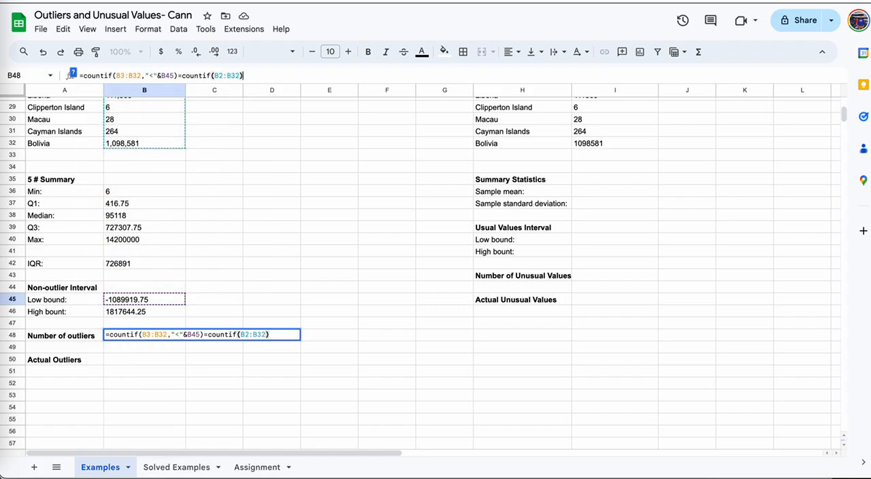
Append =countif(B2:B32,">"&B46) to the B48 formula to cover the values above the high bound.
{"action": "key", "text": "BackSpace"}
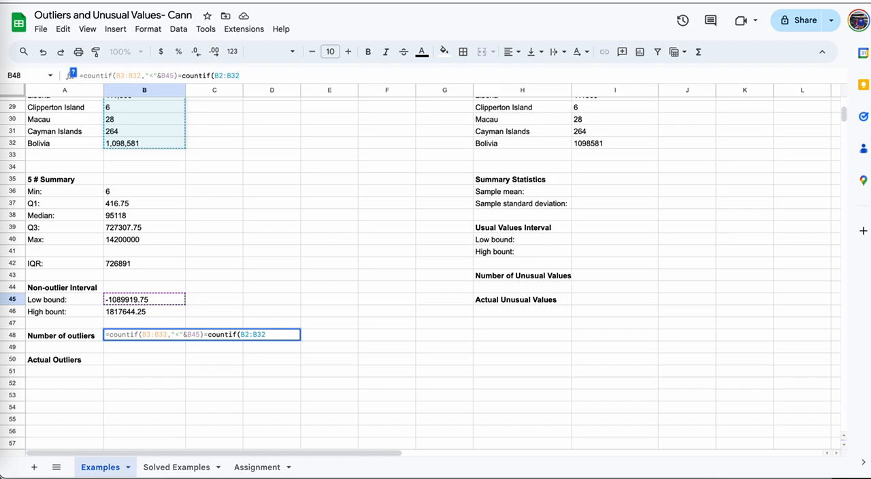
{"action": "type", "text": ",\">\""}
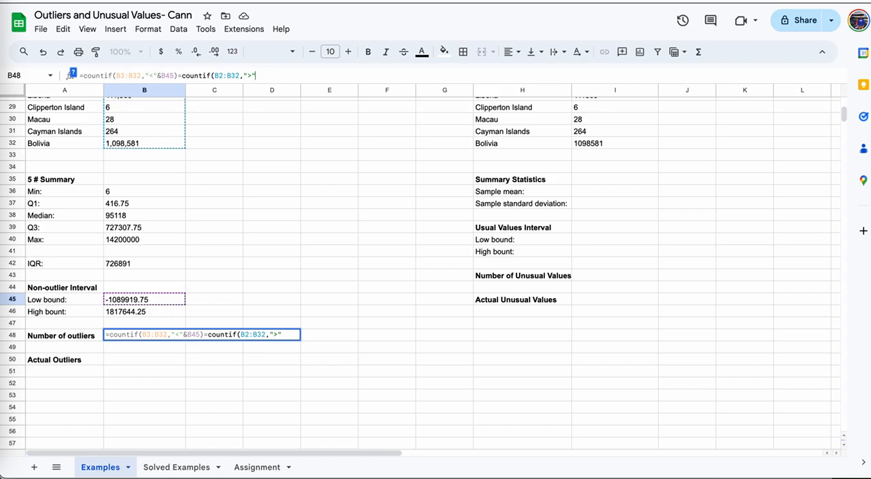
{"action": "type", "text": "&"}
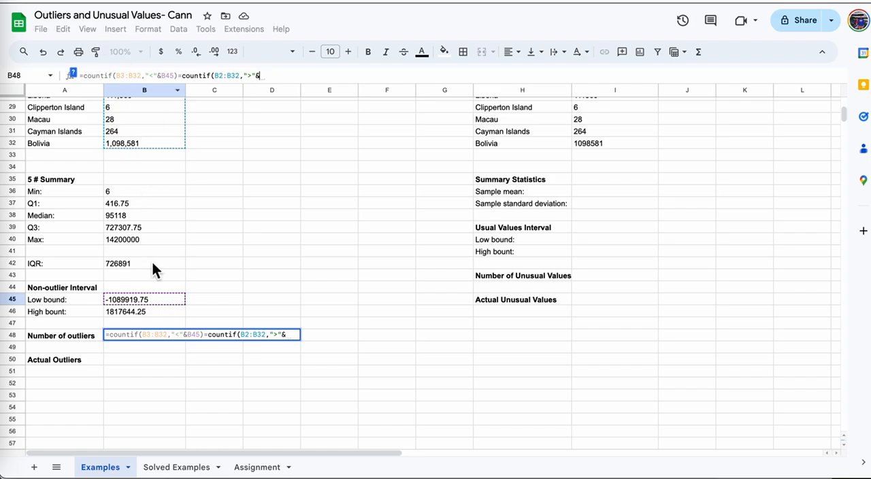
{"action": "left_click", "coordinate": [144, 313]}
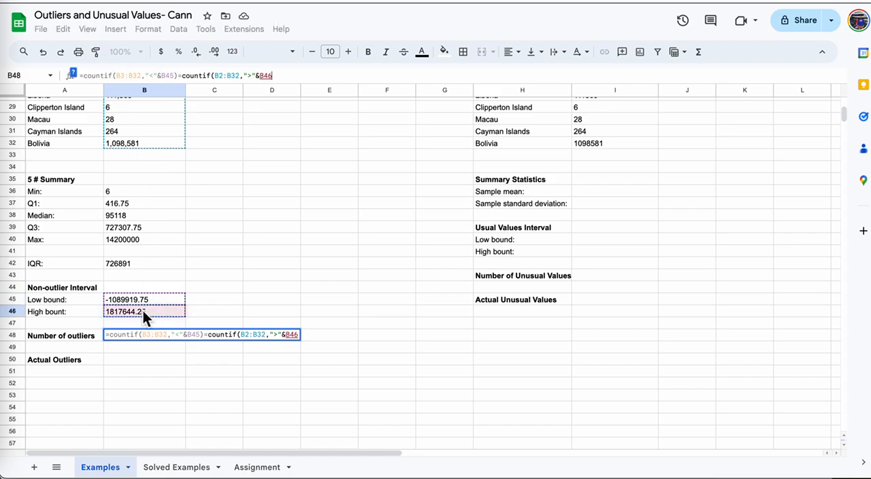
{"action": "type", "text": ")"}
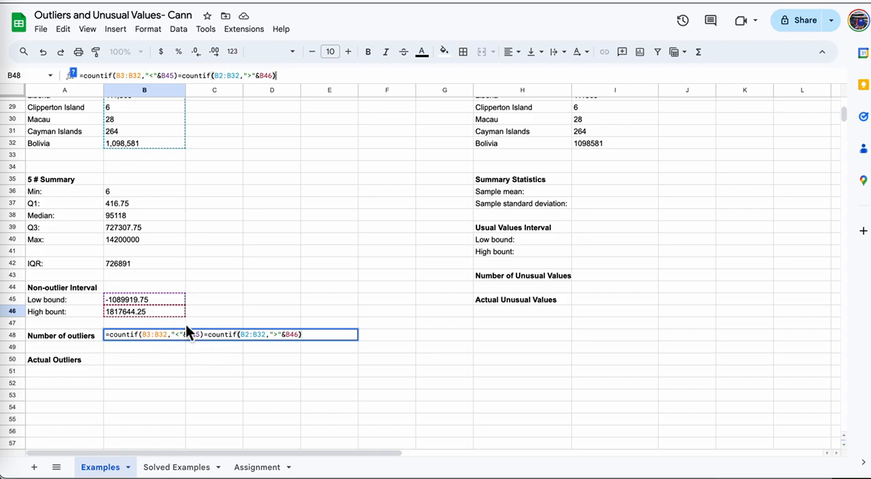
Replace the equals sign between the two COUNTIF functions in B48 with a plus sign and commit the formula.
{"action": "left_click", "coordinate": [208, 334]}
{"action": "key", "text": "BackSpace"}
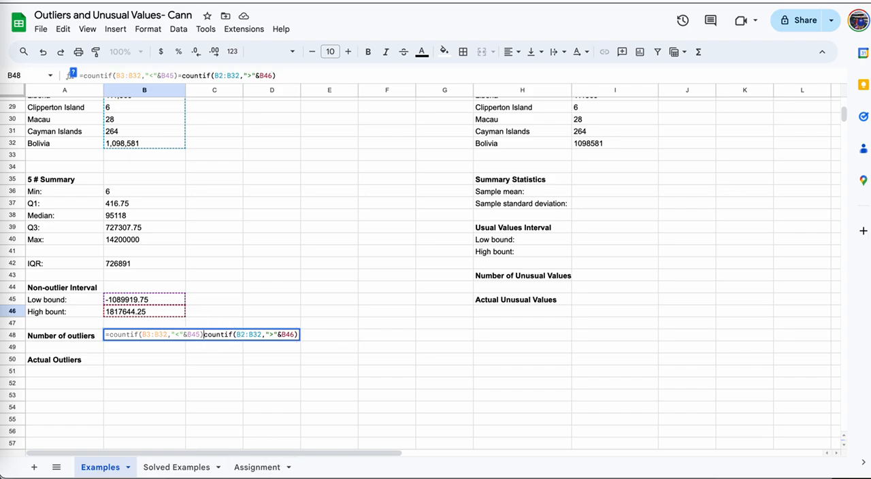
{"action": "type", "text": "+"}
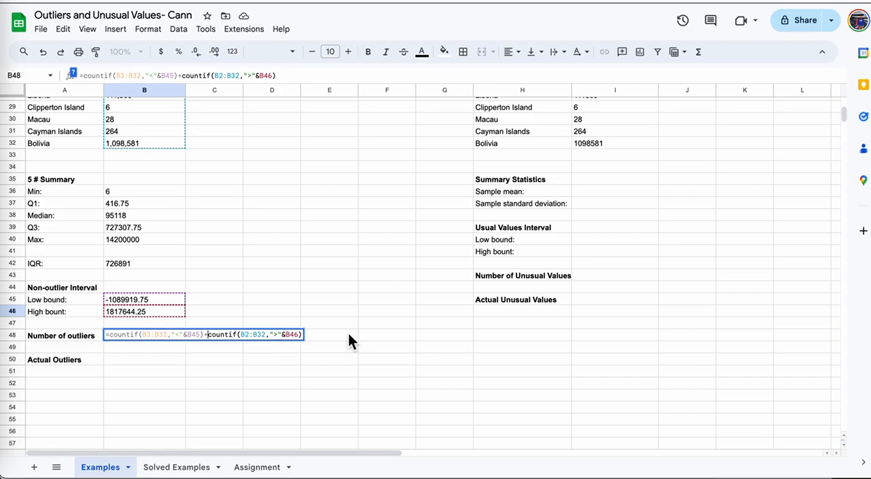
{"action": "left_click", "coordinate": [287, 76]}
{"action": "key", "text": "Return"}
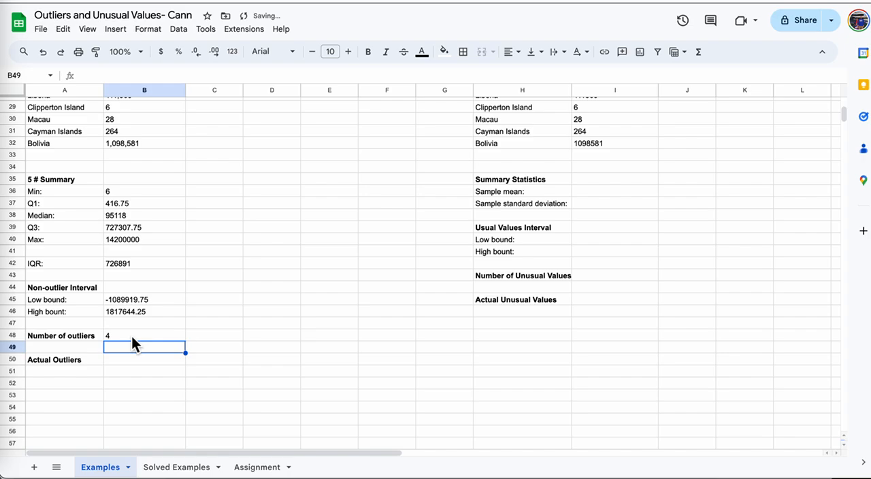
Copy the country and area data in A3:B32 and paste it at cell D3.
{"action": "left_click", "coordinate": [132, 362]}
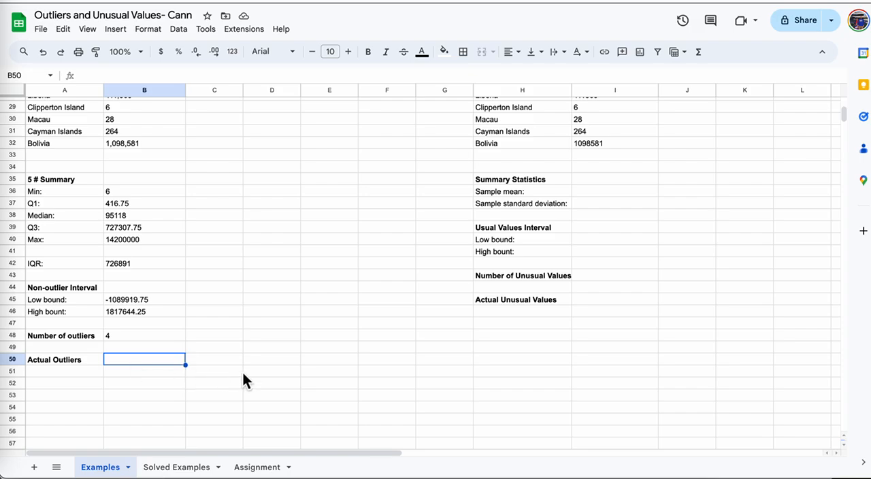
{"action": "scroll", "coordinate": [245, 365], "scroll_direction": "up", "scroll_amount": 10}
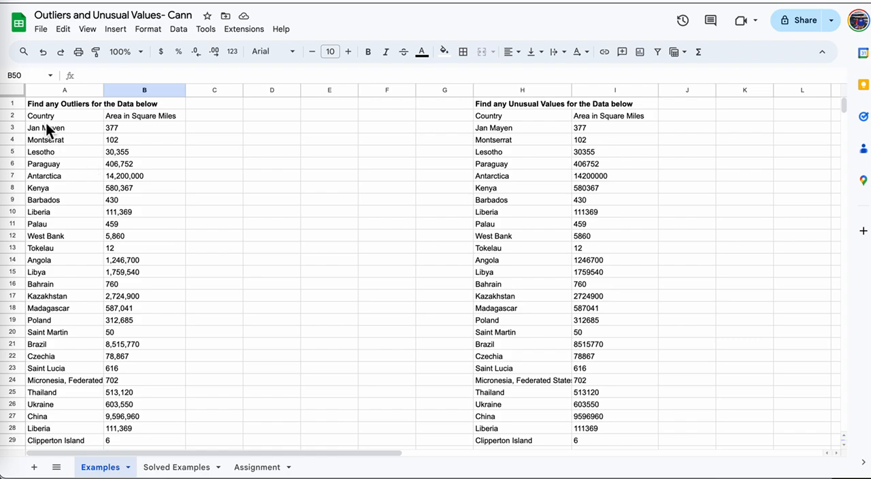
{"action": "mouse_move", "coordinate": [46, 131]}
{"action": "left_mouse_down"}
{"action": "mouse_move", "coordinate": [130, 152]}
{"action": "mouse_move", "coordinate": [153, 453]}
{"action": "mouse_move", "coordinate": [150, 372]}
{"action": "mouse_move", "coordinate": [157, 373]}
{"action": "left_mouse_up"}
{"action": "key", "text": "ctrl+c"}
{"action": "scroll", "coordinate": [251, 238], "scroll_direction": "up", "scroll_amount": 4}
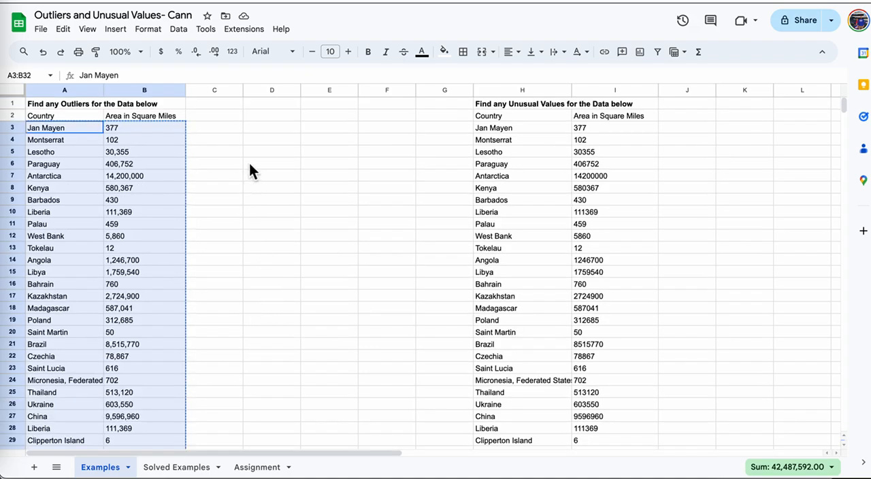
{"action": "left_click", "coordinate": [257, 130]}
{"action": "key", "text": "ctrl+v"}
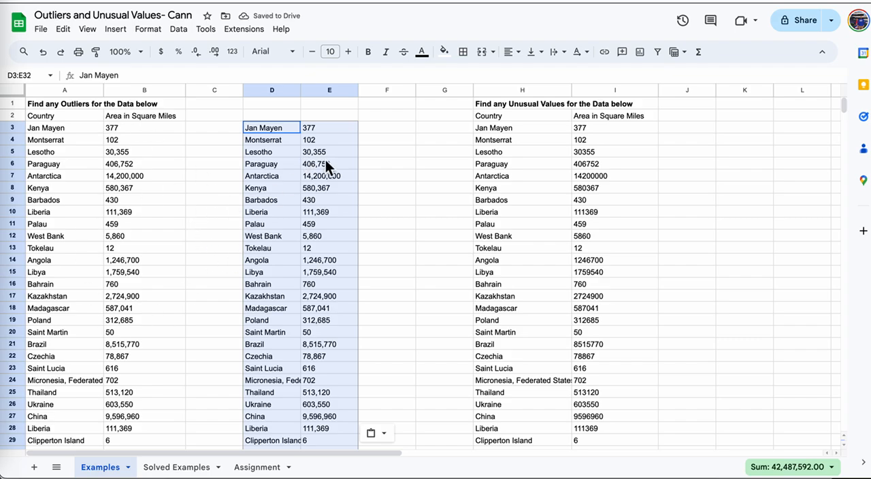
Sort the copied country data in D3:E32 by column D from A to Z.
{"action": "left_click", "coordinate": [180, 30]}
{"action": "mouse_move", "coordinate": [228, 68]}
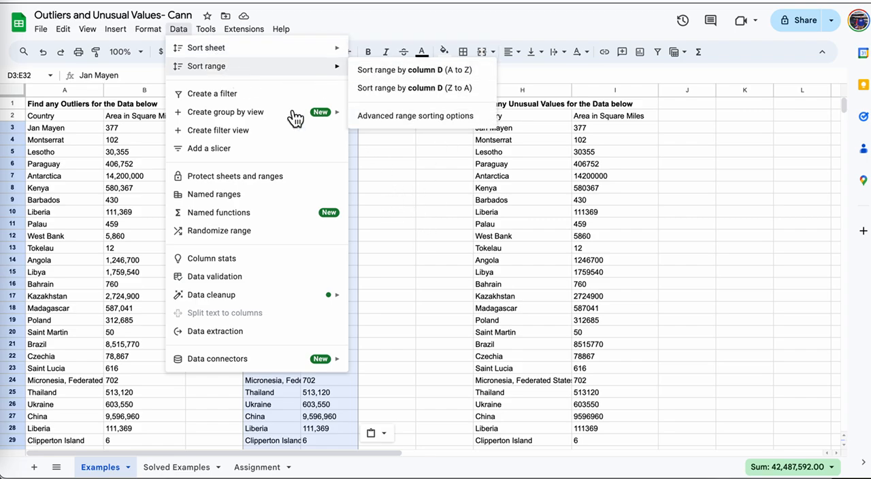
{"action": "mouse_move", "coordinate": [87, 29]}
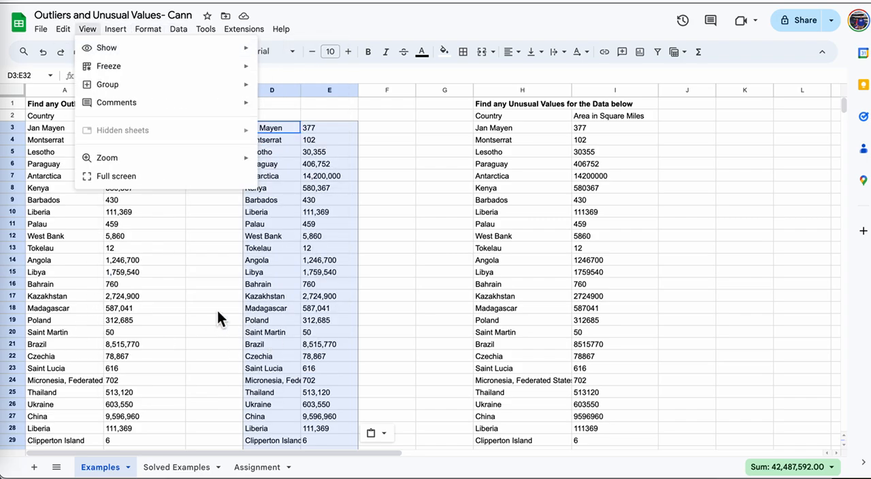
{"action": "mouse_move", "coordinate": [57, 35]}
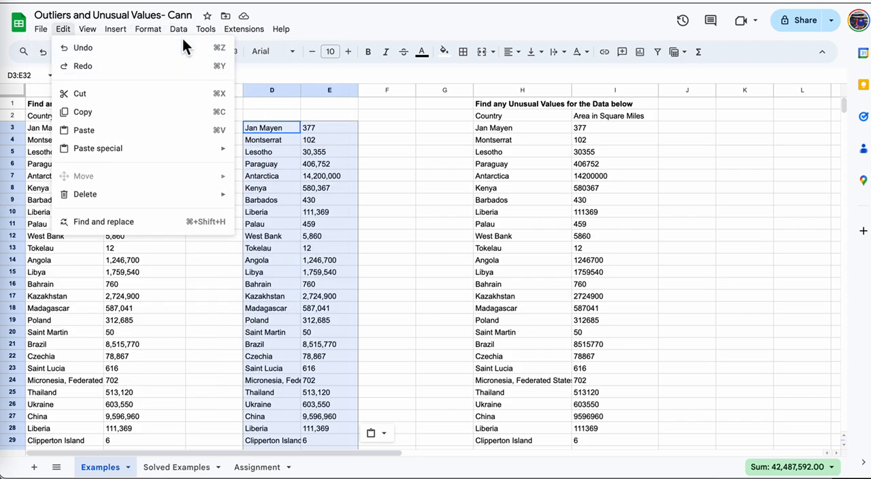
{"action": "mouse_move", "coordinate": [178, 28]}
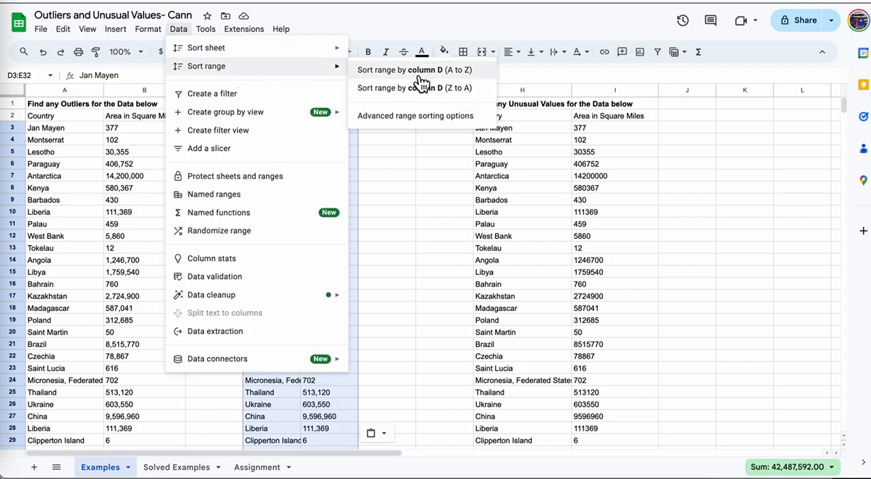
{"action": "left_click", "coordinate": [418, 75]}
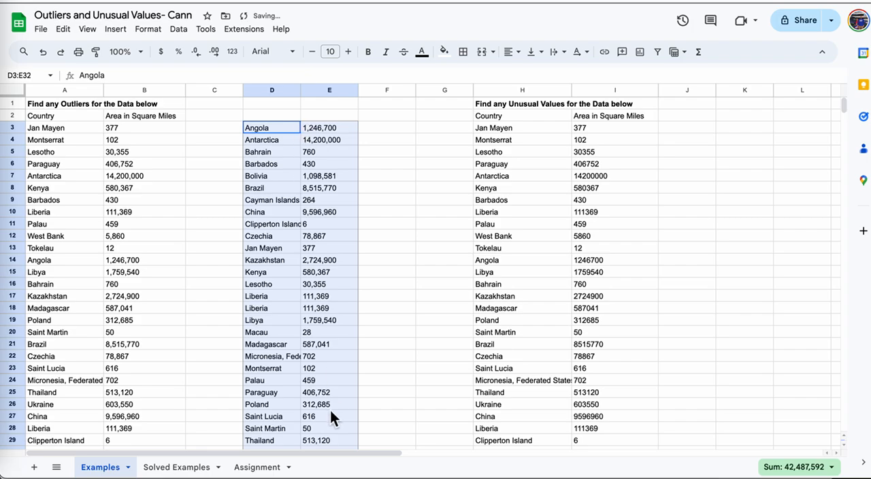
Sort the copied range D3:E32 by column E from A to Z using the advanced range sorting options.
{"action": "left_click", "coordinate": [206, 29]}
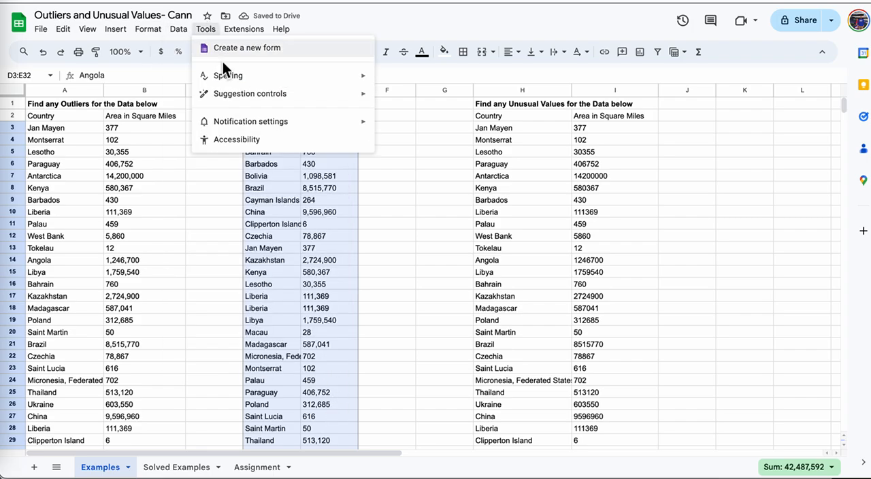
{"action": "left_click", "coordinate": [178, 29]}
{"action": "mouse_move", "coordinate": [192, 71]}
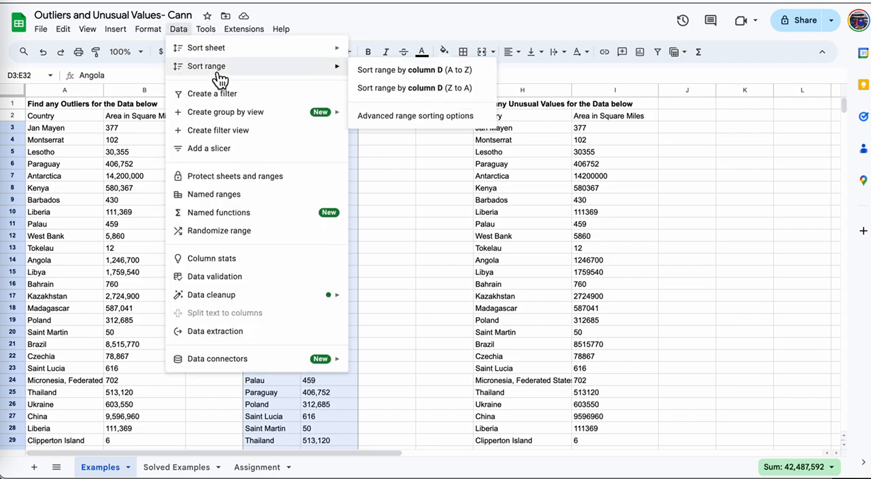
{"action": "left_click", "coordinate": [435, 117]}
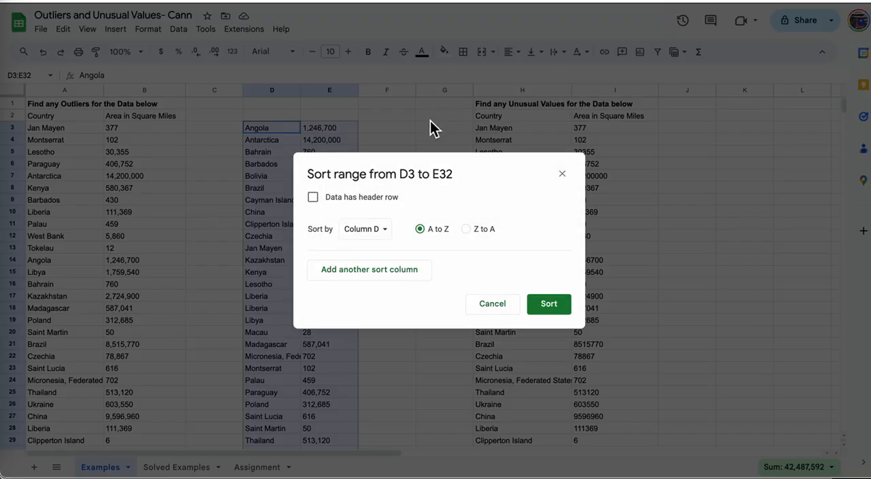
{"action": "left_click", "coordinate": [388, 238]}
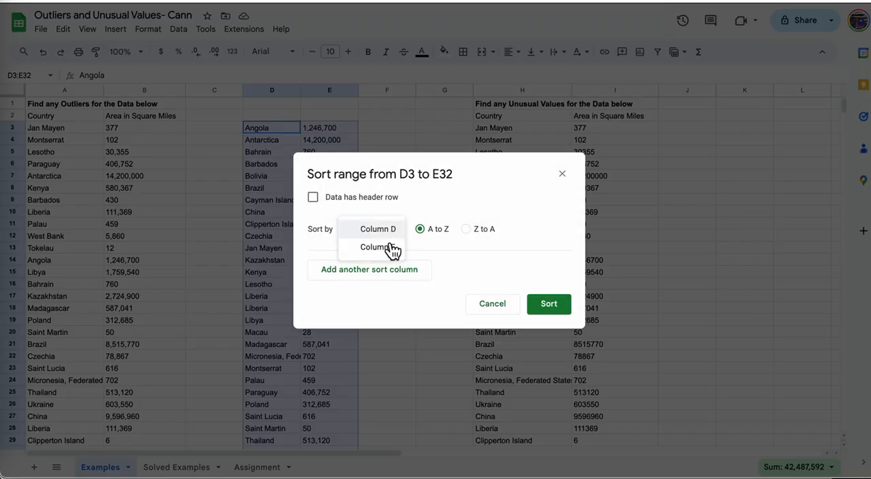
{"action": "left_click", "coordinate": [387, 248]}
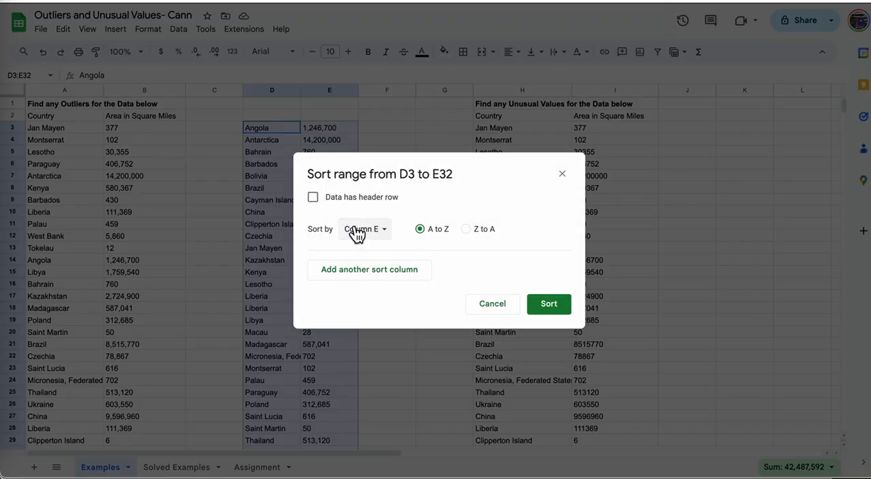
{"action": "left_click", "coordinate": [564, 306]}
{"action": "left_click", "coordinate": [412, 215]}
Copy the outlier countries and areas in D29:E32 and paste them at A51 under the Actual Outliers heading.
{"action": "left_click_drag", "start_coordinate": [326, 128], "coordinate": [335, 311]}
{"action": "scroll", "coordinate": [343, 302], "scroll_direction": "up", "scroll_amount": 5}
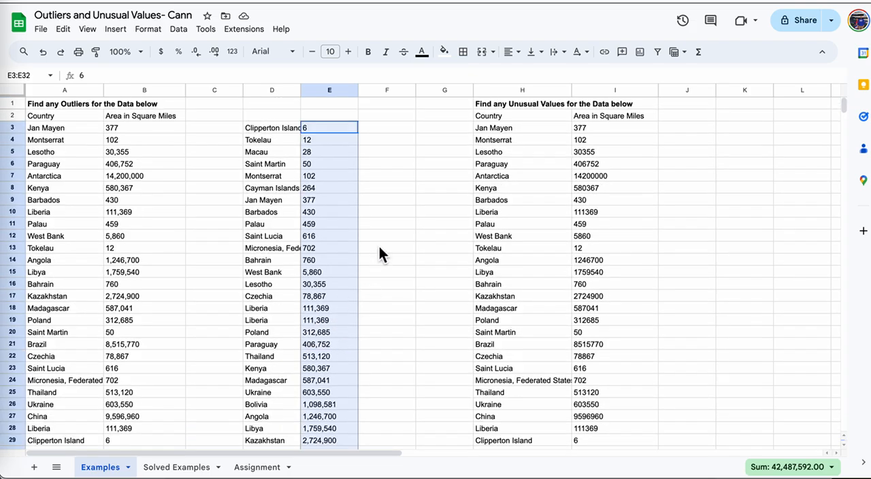
{"action": "scroll", "coordinate": [367, 218], "scroll_direction": "down", "scroll_amount": 5}
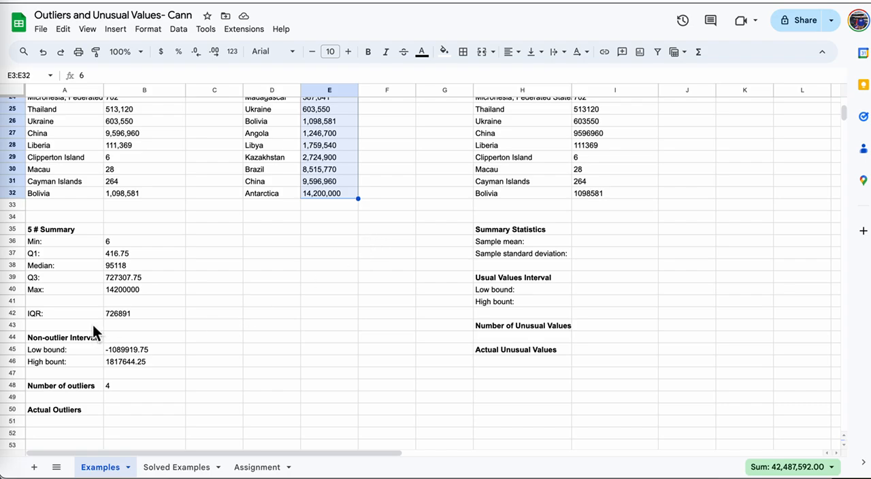
{"action": "left_click", "coordinate": [136, 350]}
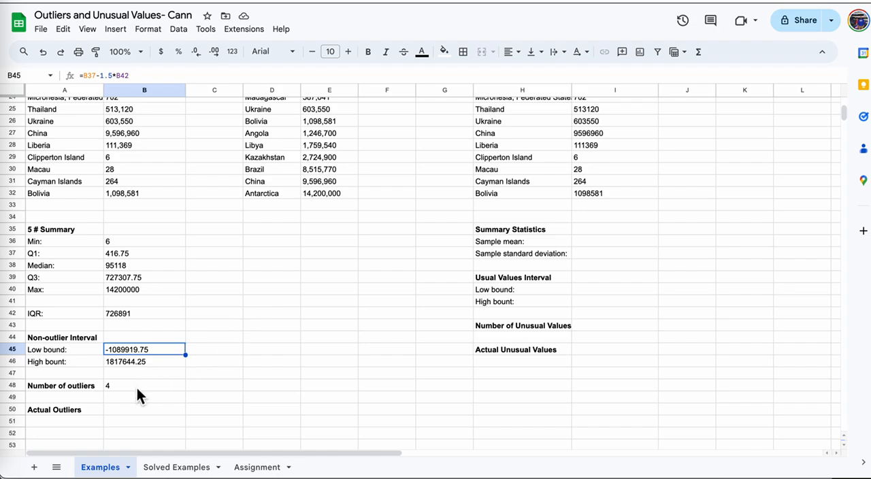
{"action": "left_click", "coordinate": [136, 386]}
{"action": "left_click_drag", "start_coordinate": [265, 162], "coordinate": [327, 194]}
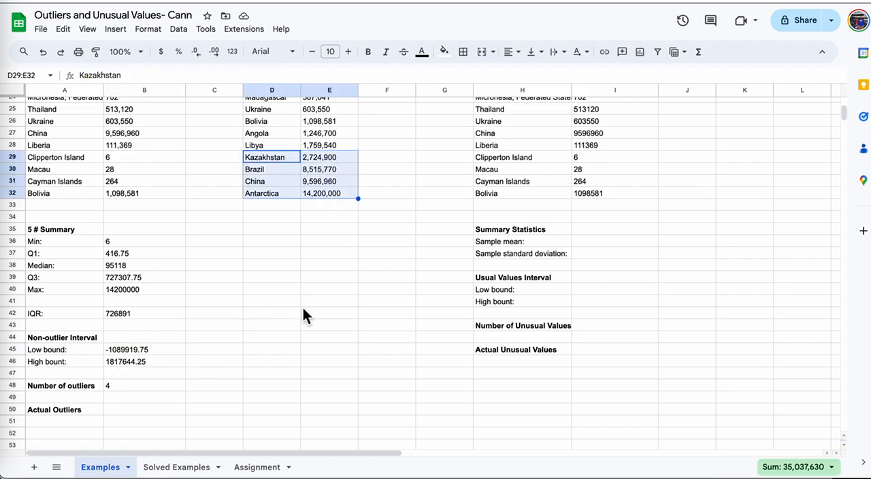
{"action": "scroll", "coordinate": [303, 309], "scroll_direction": "down", "scroll_amount": 5}
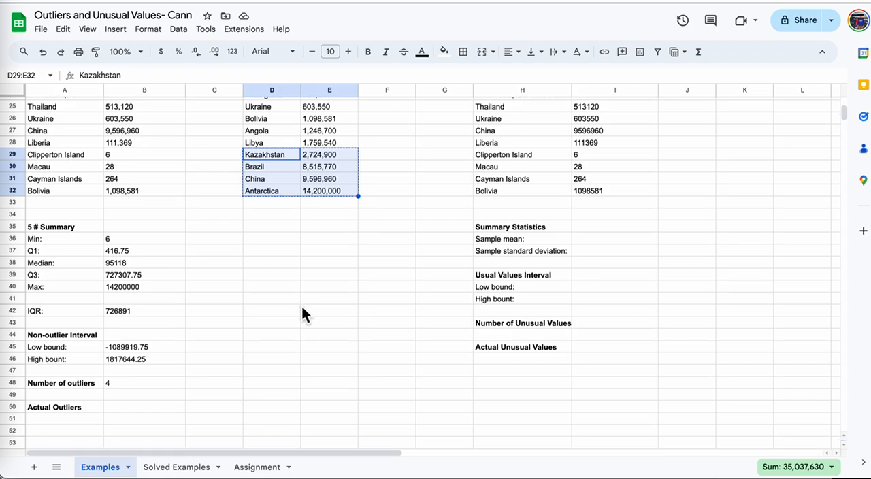
{"action": "left_click", "coordinate": [56, 300]}
{"action": "key", "text": "super+v"}
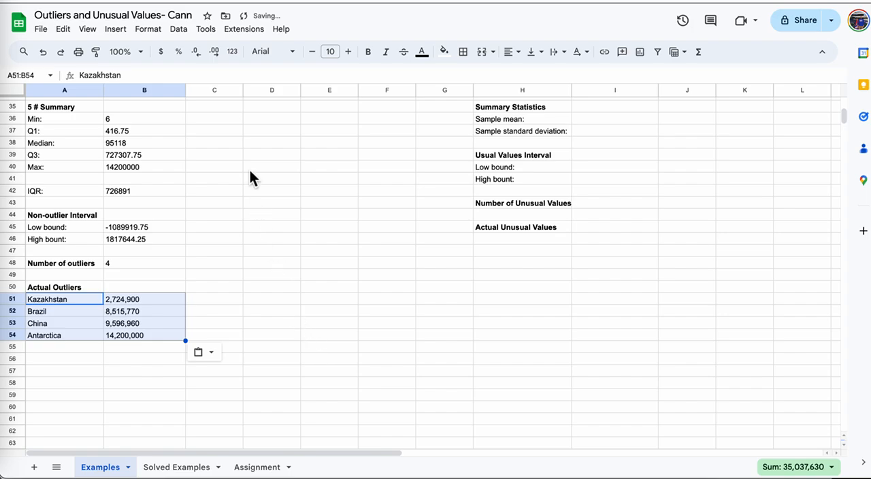
Sort the listed outliers in A51:B54 by column A from A to Z.
{"action": "left_click", "coordinate": [178, 30]}
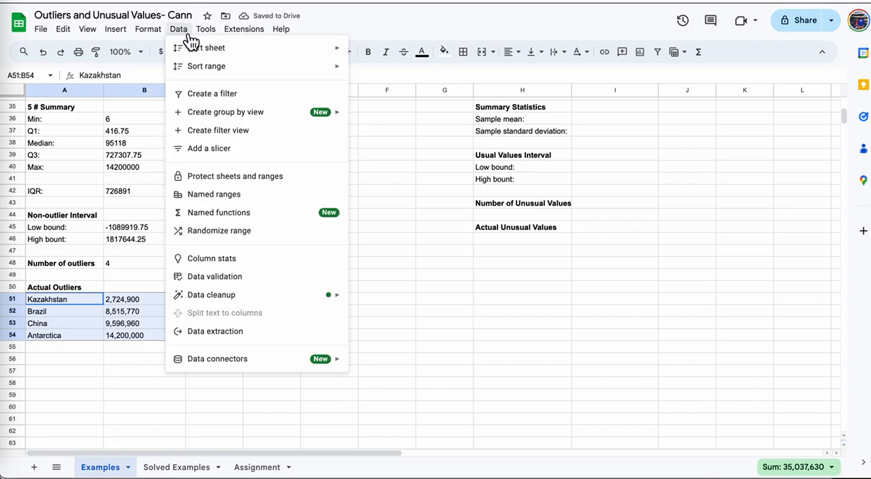
{"action": "mouse_move", "coordinate": [258, 68]}
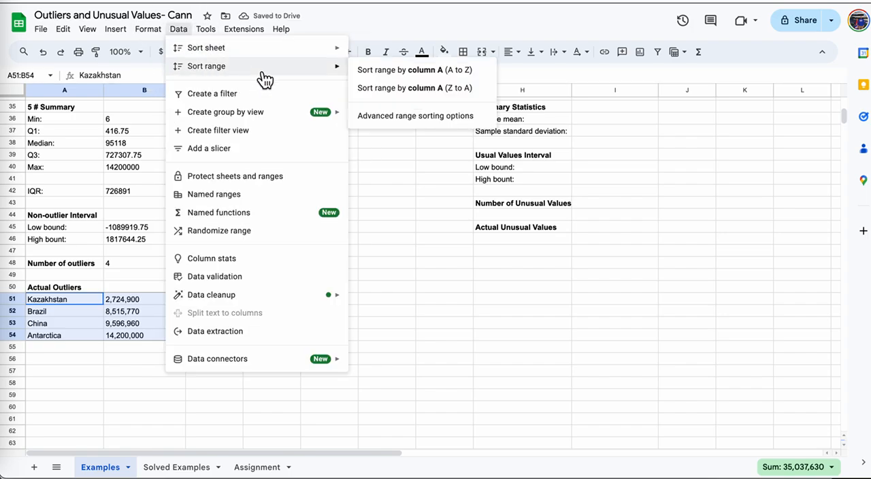
{"action": "left_click", "coordinate": [419, 75]}
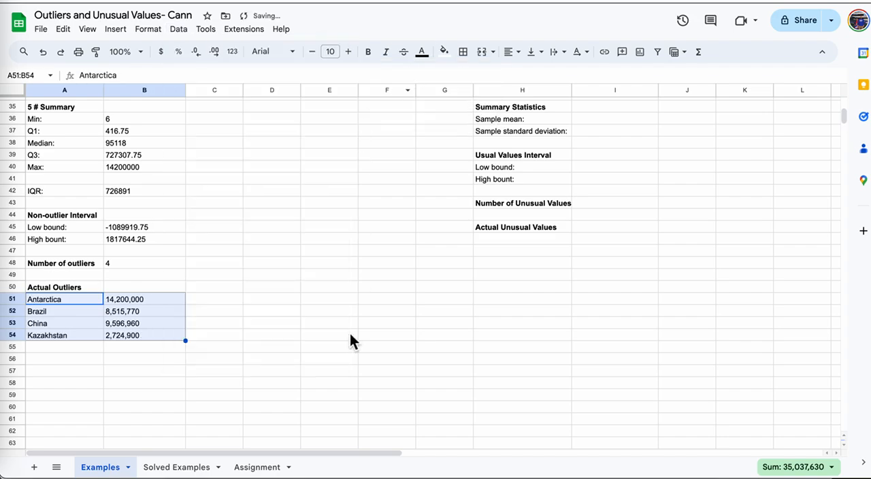
{"action": "left_click", "coordinate": [297, 373]}
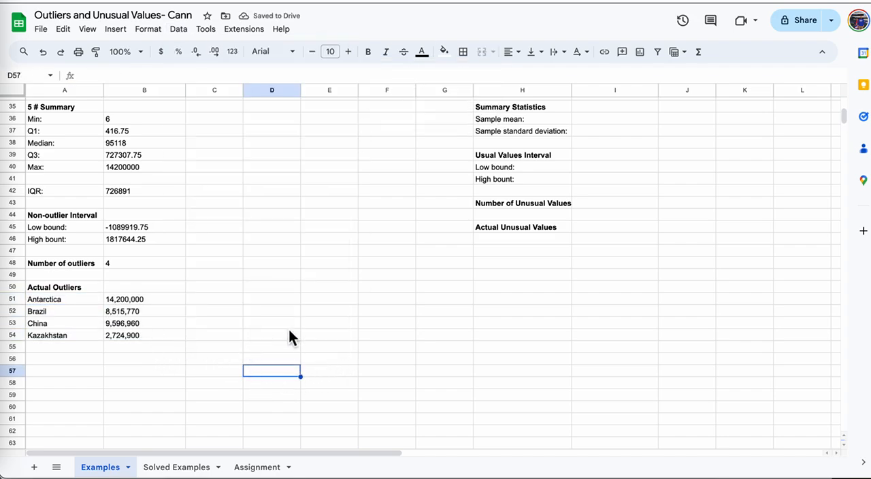
Try sorting the original data in A3:B32 by column B from A to Z and undo that sort.
{"action": "scroll", "coordinate": [287, 347], "scroll_direction": "up", "scroll_amount": 10}
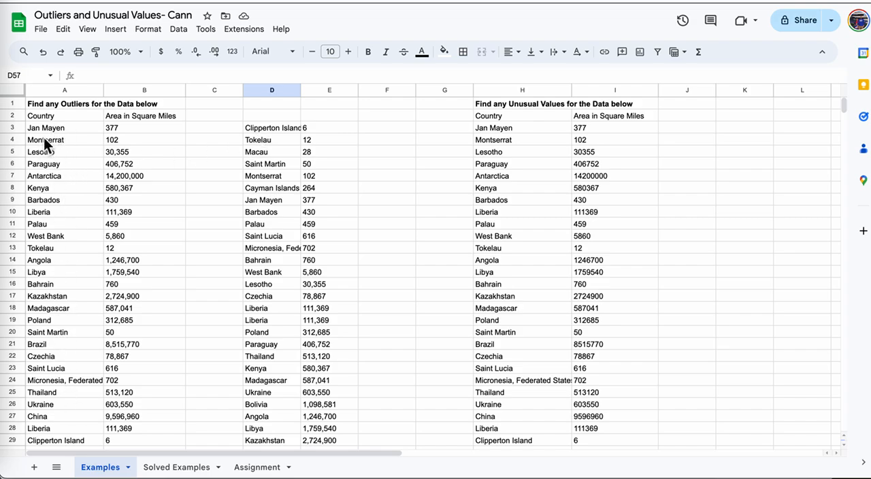
{"action": "left_click_drag", "start_coordinate": [44, 127], "coordinate": [167, 338]}
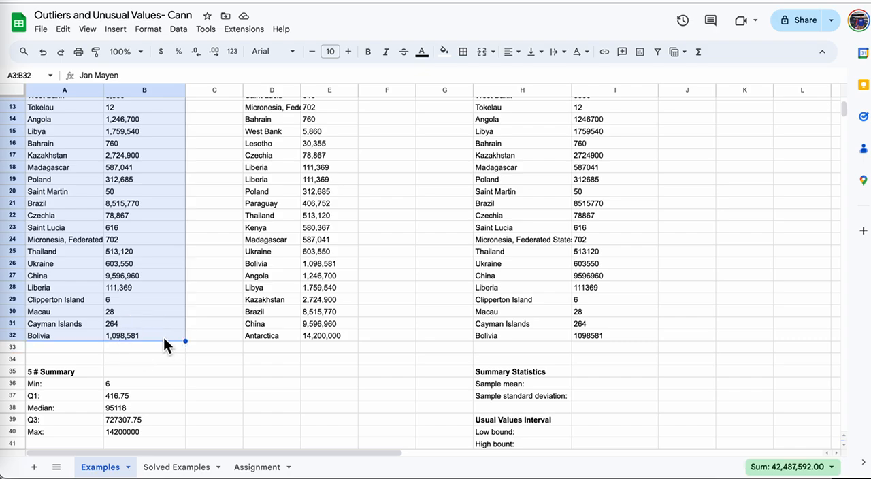
{"action": "left_click", "coordinate": [183, 34]}
{"action": "mouse_move", "coordinate": [199, 68]}
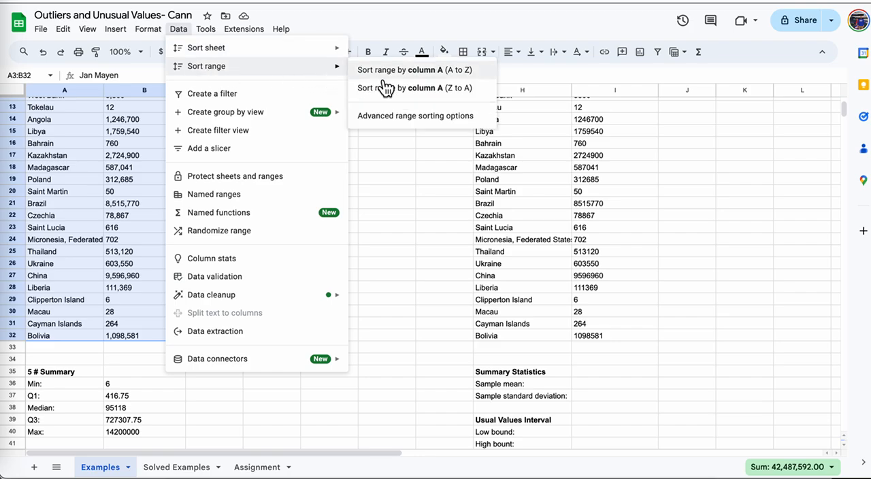
{"action": "left_click", "coordinate": [418, 116]}
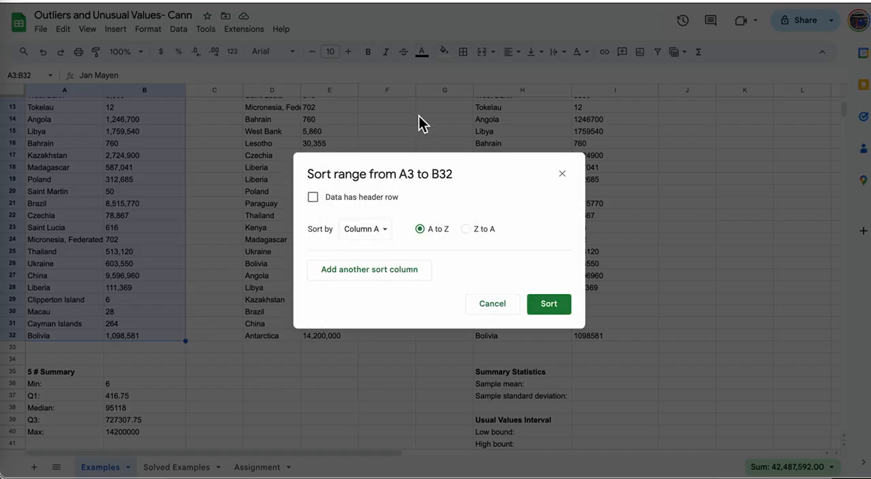
{"action": "left_click", "coordinate": [389, 234]}
{"action": "left_click", "coordinate": [371, 247]}
{"action": "left_click", "coordinate": [563, 310]}
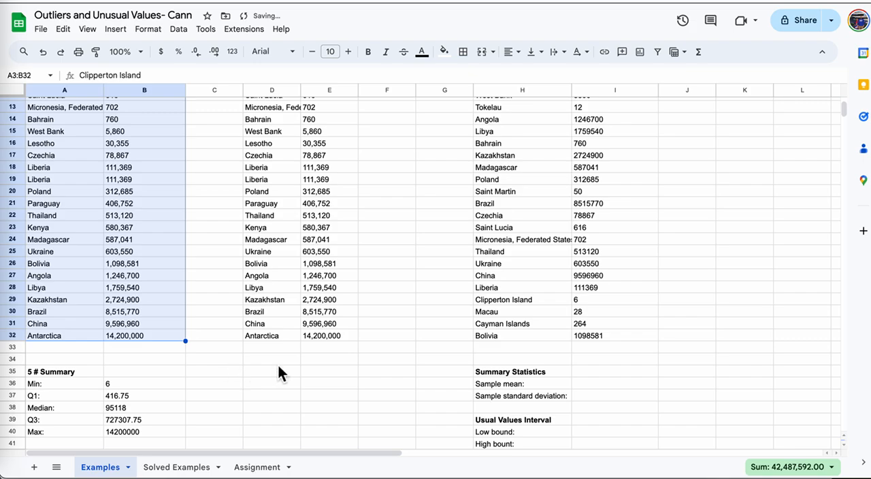
{"action": "key", "text": "ctrl+z"}
{"action": "left_click", "coordinate": [248, 371]}
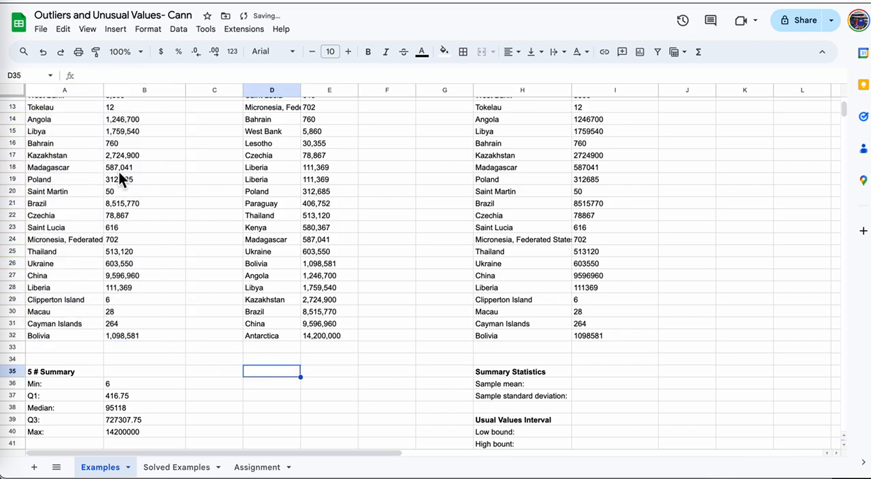
Copy the Country and Area in Square Miles headings from A2:B2 into D2:E2 above the sorted data.
{"action": "scroll", "coordinate": [293, 307], "scroll_direction": "up", "scroll_amount": 3}
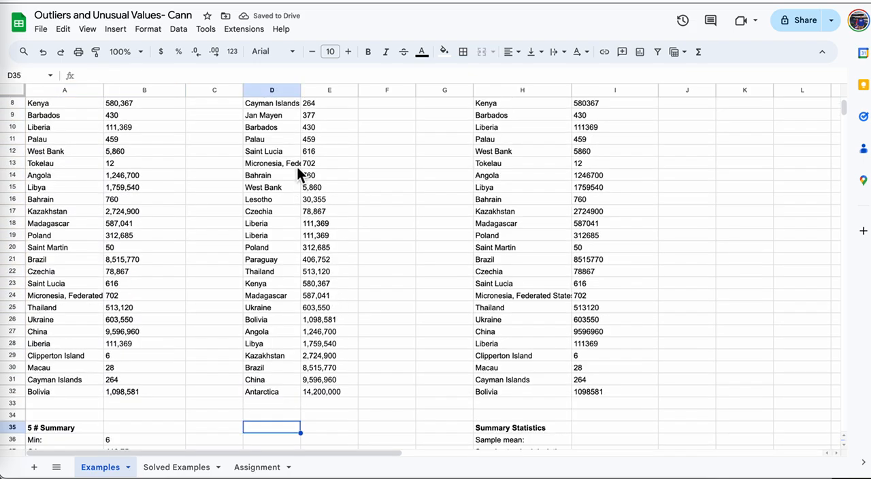
{"action": "scroll", "coordinate": [327, 201], "scroll_direction": "up", "scroll_amount": 3}
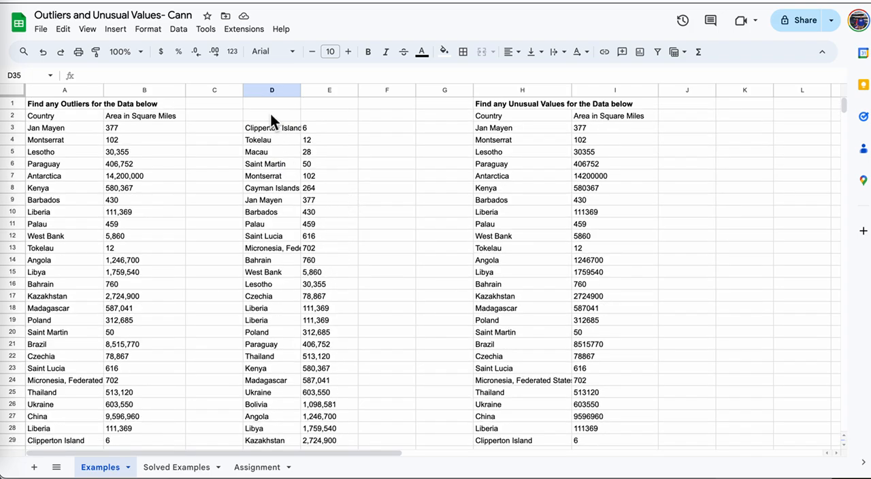
{"action": "left_click_drag", "start_coordinate": [85, 116], "coordinate": [170, 116]}
{"action": "key", "text": "ctrl+c"}
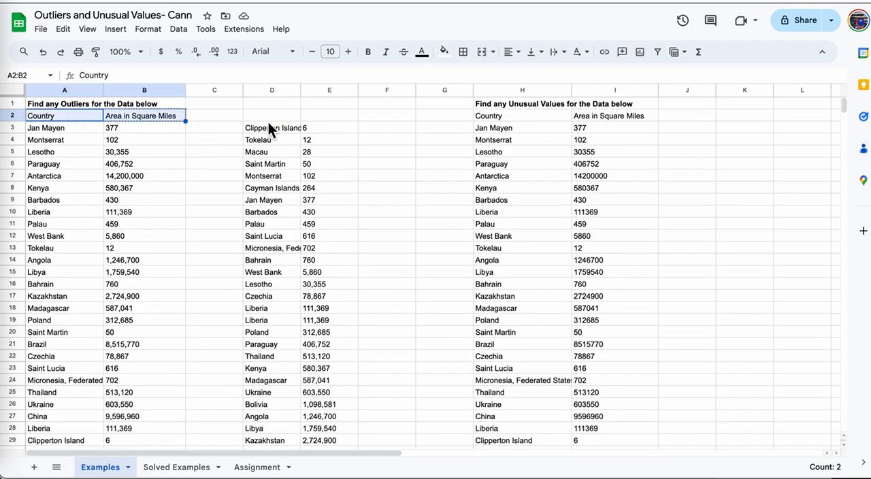
{"action": "left_click", "coordinate": [271, 114]}
{"action": "left_click_drag", "start_coordinate": [272, 114], "coordinate": [329, 115]}
{"action": "key", "text": "ctrl+v"}
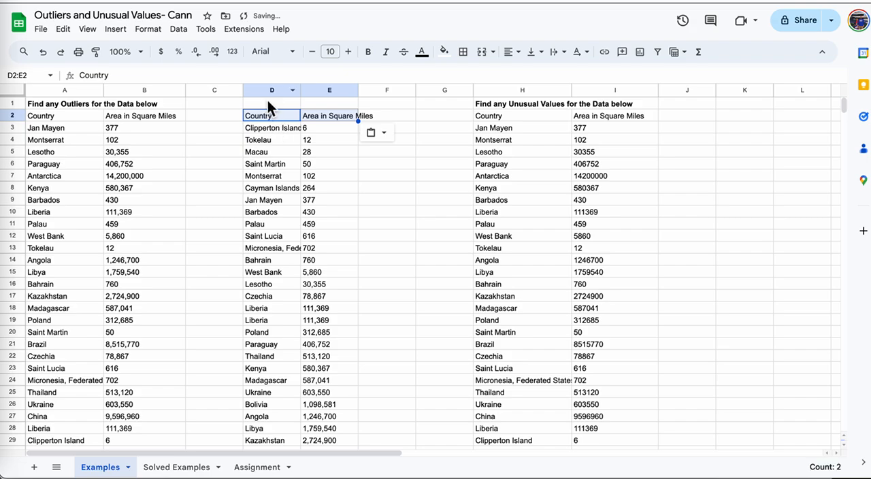
Enter the label Sorted in cell D1 above the sorted copy.
{"action": "left_click", "coordinate": [268, 102]}
{"action": "type", "text": "Sorted"}
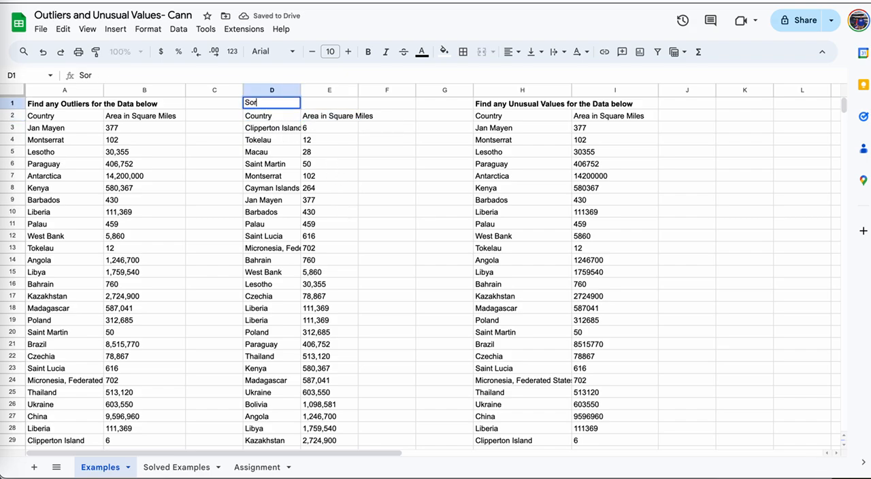
{"action": "left_click", "coordinate": [391, 201]}
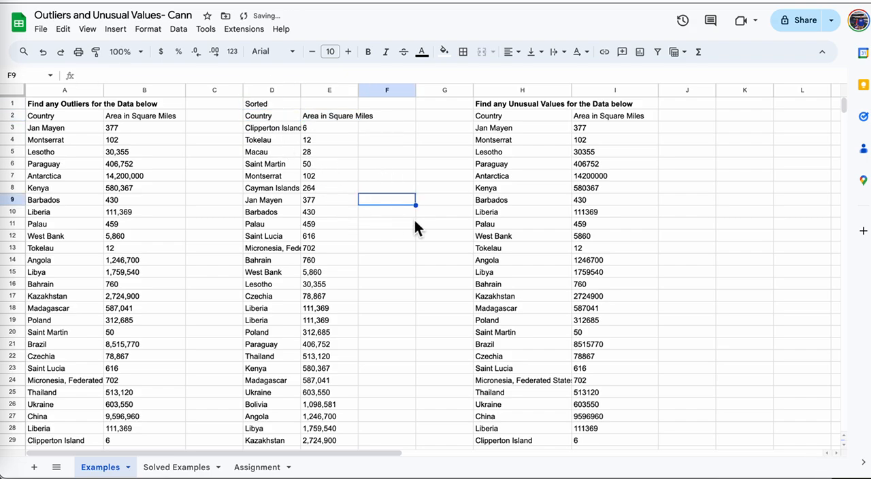
Move the Sorted label from cell D1 to cell E1.
{"action": "left_click", "coordinate": [265, 106]}
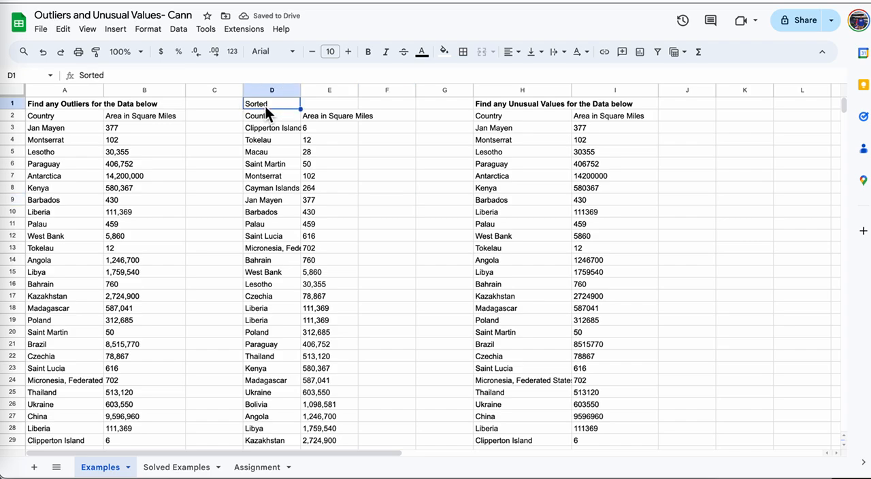
{"action": "key", "text": "ctrl+c"}
{"action": "left_click", "coordinate": [318, 107]}
{"action": "key", "text": "ctrl+v"}
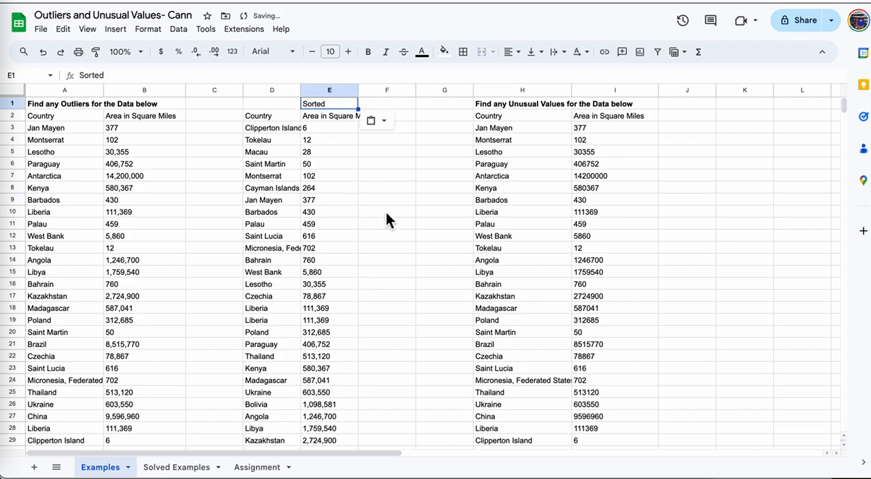
{"action": "left_click", "coordinate": [385, 213]}
{"action": "scroll", "coordinate": [399, 258], "scroll_direction": "down", "scroll_amount": 10}
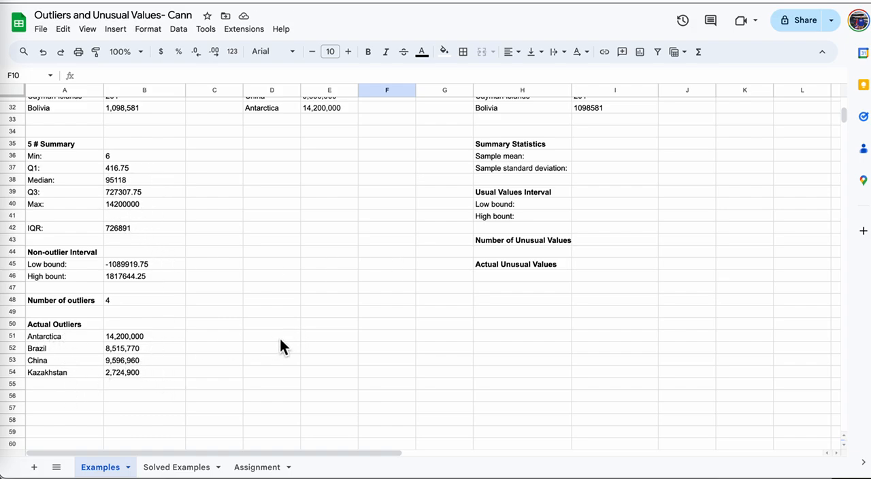
Calculate the sample mean in cell I36 with the AVERAGE function over the area values I3:I32.
{"action": "scroll", "coordinate": [280, 338], "scroll_direction": "up", "scroll_amount": 3}
{"action": "scroll", "coordinate": [280, 338], "scroll_direction": "up", "scroll_amount": 8}
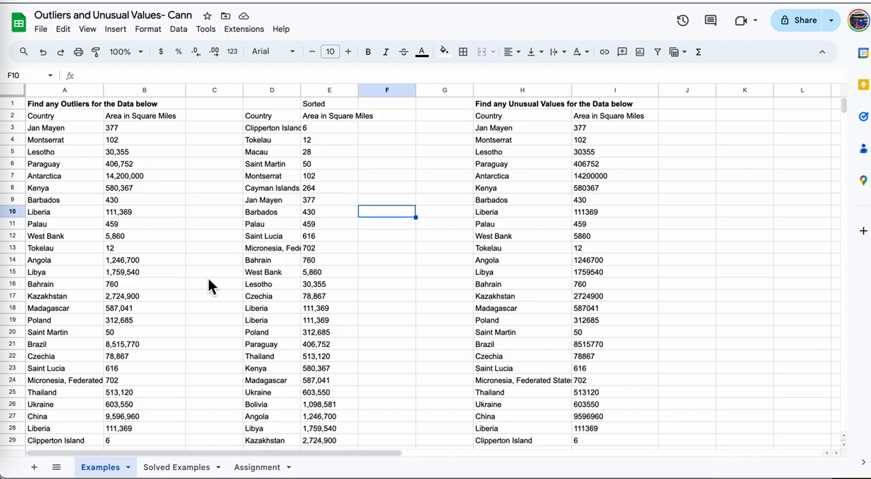
{"action": "scroll", "coordinate": [192, 349], "scroll_direction": "down", "scroll_amount": 10}
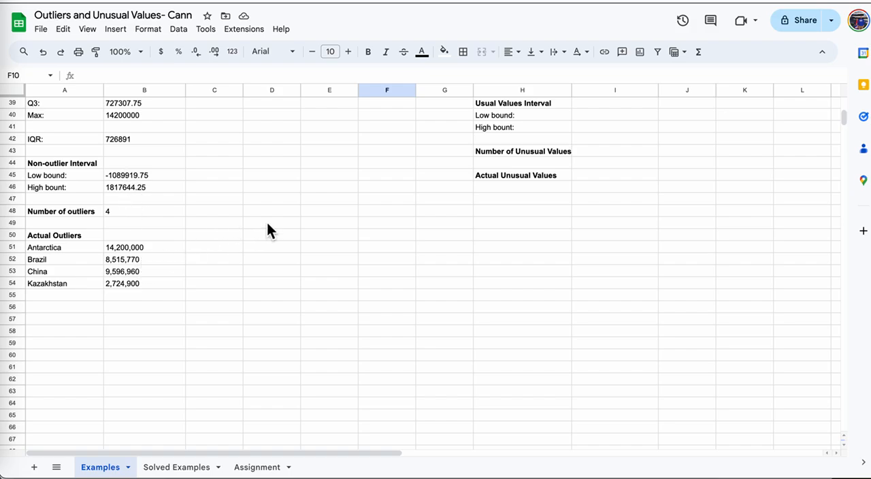
{"action": "scroll", "coordinate": [268, 220], "scroll_direction": "up", "scroll_amount": 10}
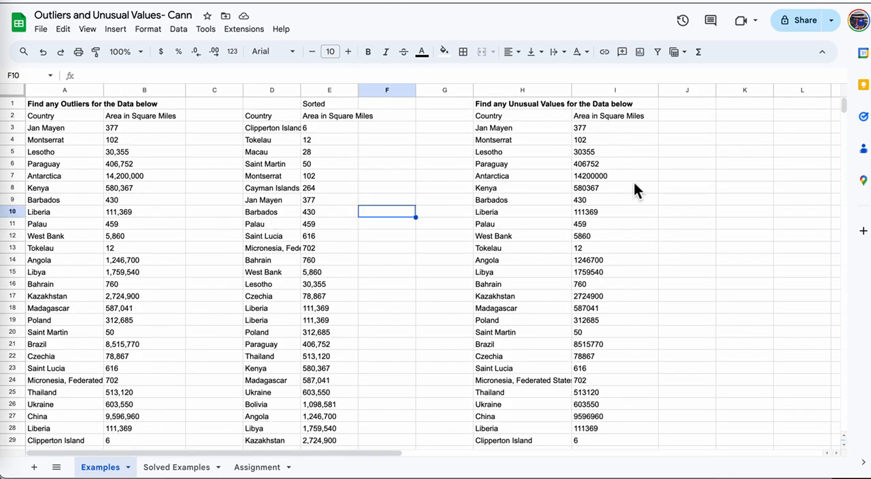
{"action": "scroll", "coordinate": [633, 180], "scroll_direction": "down", "scroll_amount": 5}
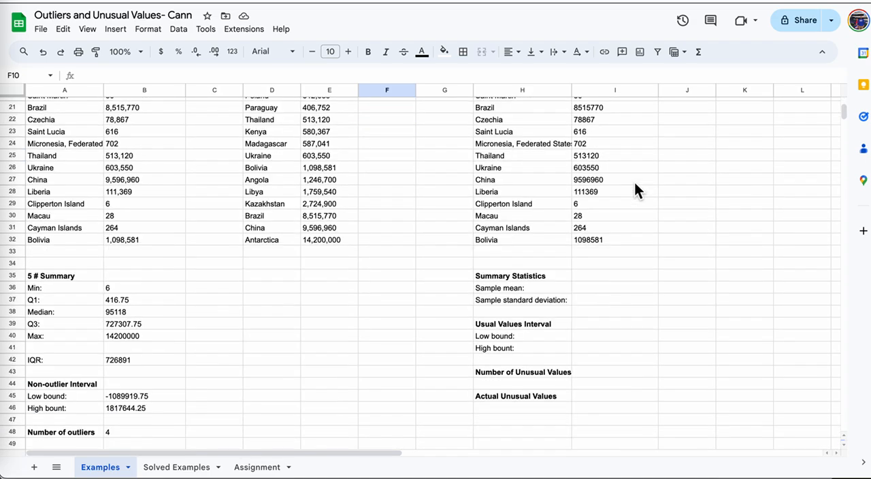
{"action": "left_click", "coordinate": [593, 289]}
{"action": "type", "text": "=av"}
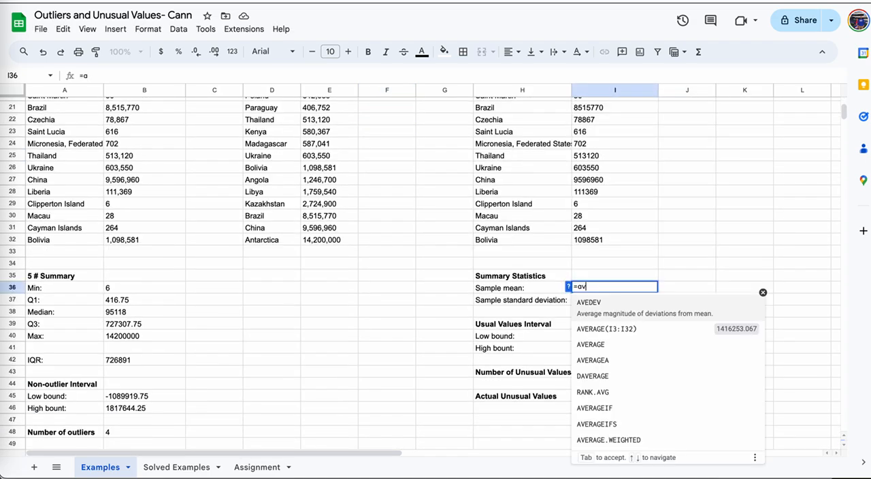
{"action": "type", "text": "erage("}
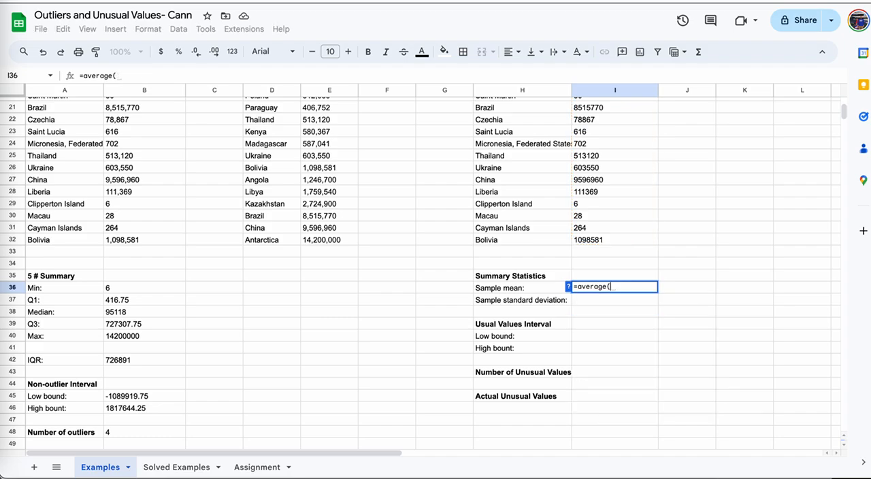
{"action": "left_click_drag", "start_coordinate": [624, 238], "coordinate": [621, 129]}
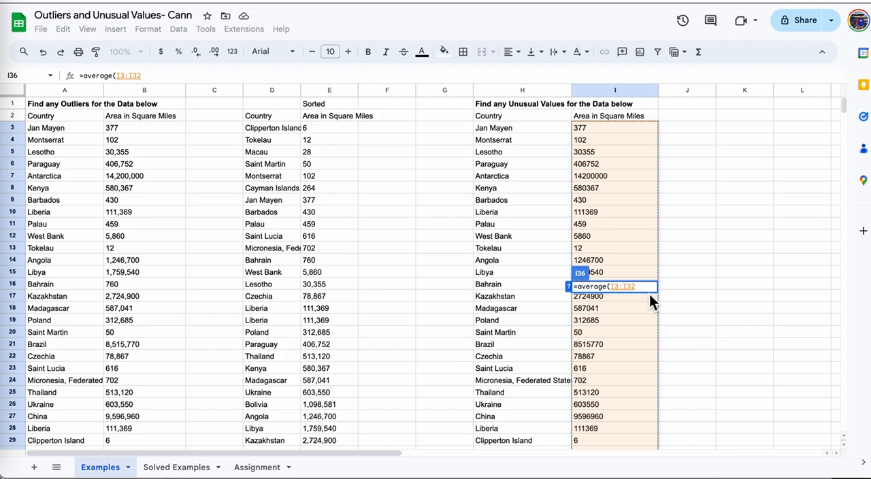
{"action": "key", "text": "Return"}
Dismiss the autofill suggestion and calculate the sample standard deviation in cell I37 with =STDEV.S(I3:I32).
{"action": "scroll", "coordinate": [687, 320], "scroll_direction": "down", "scroll_amount": 1}
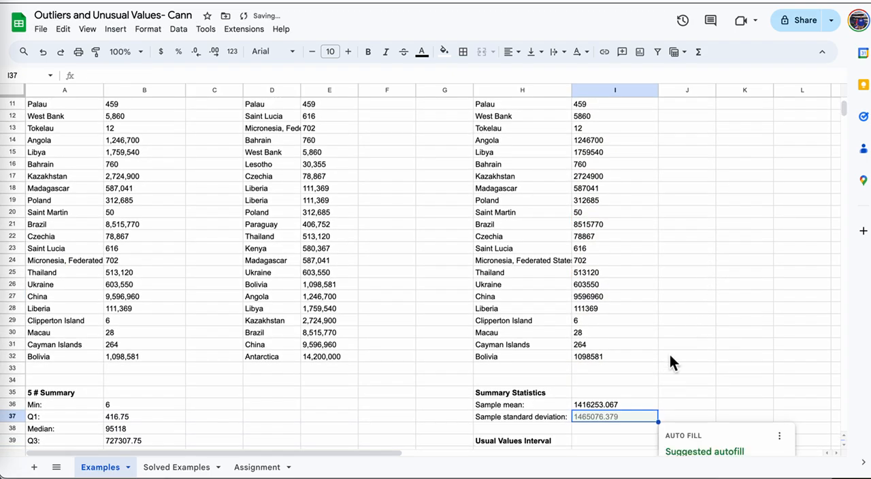
{"action": "scroll", "coordinate": [708, 364], "scroll_direction": "down", "scroll_amount": 5}
{"action": "left_click", "coordinate": [690, 362]}
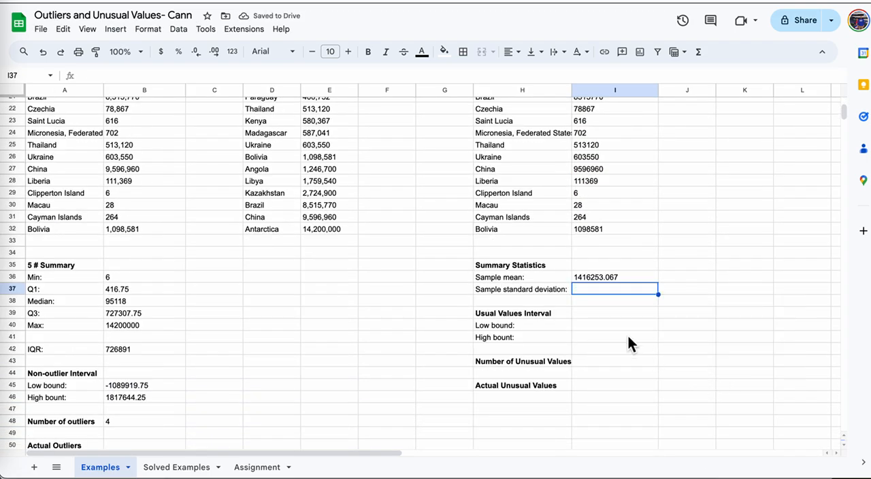
{"action": "type", "text": "=s"}
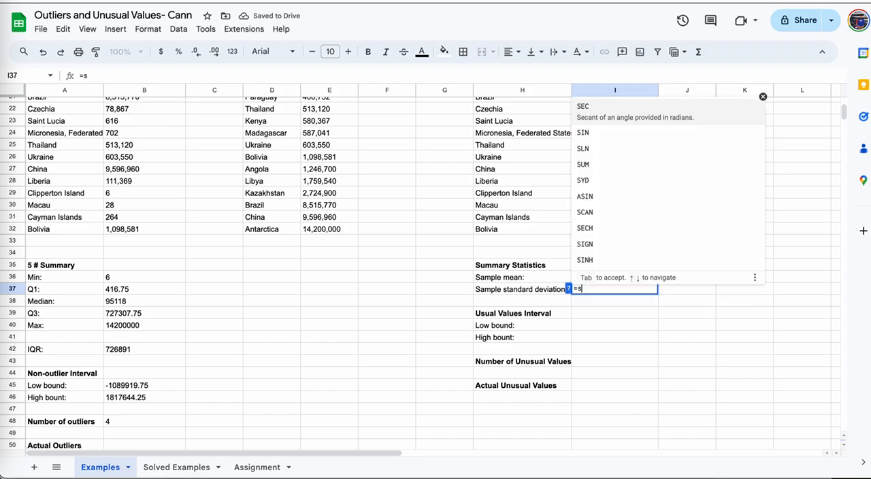
{"action": "type", "text": "t"}
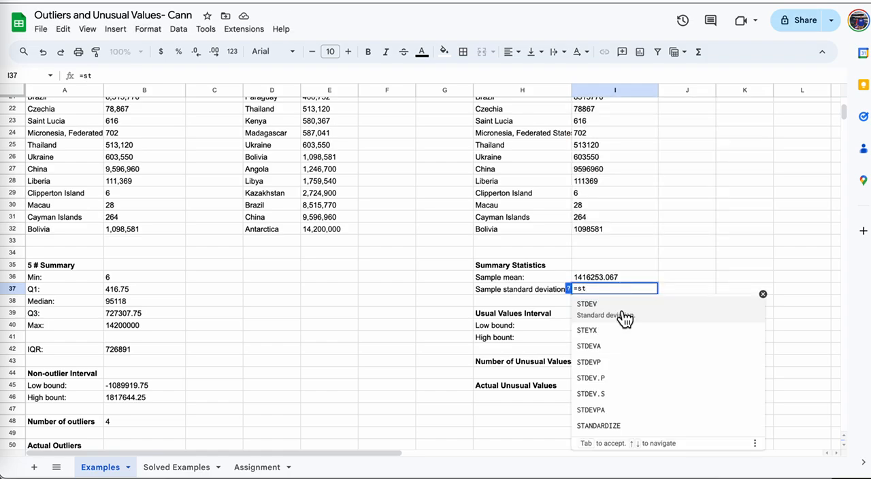
{"action": "left_click", "coordinate": [629, 400]}
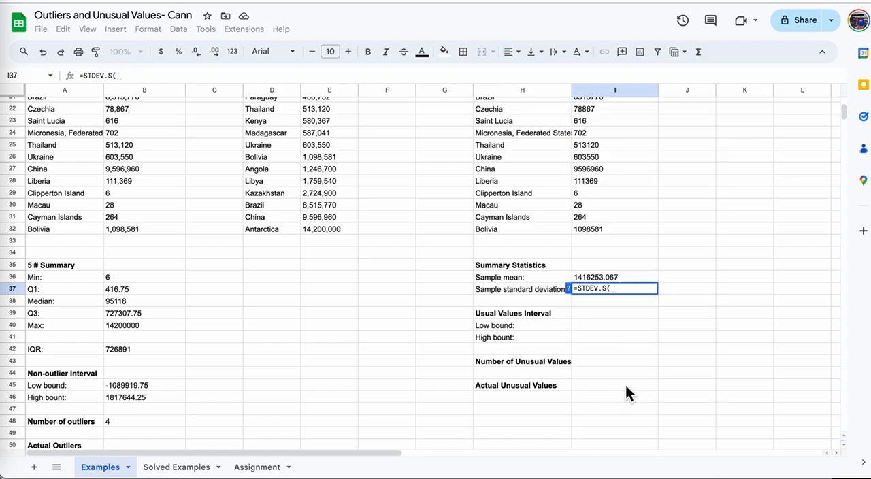
{"action": "type", "text": "I3:"}
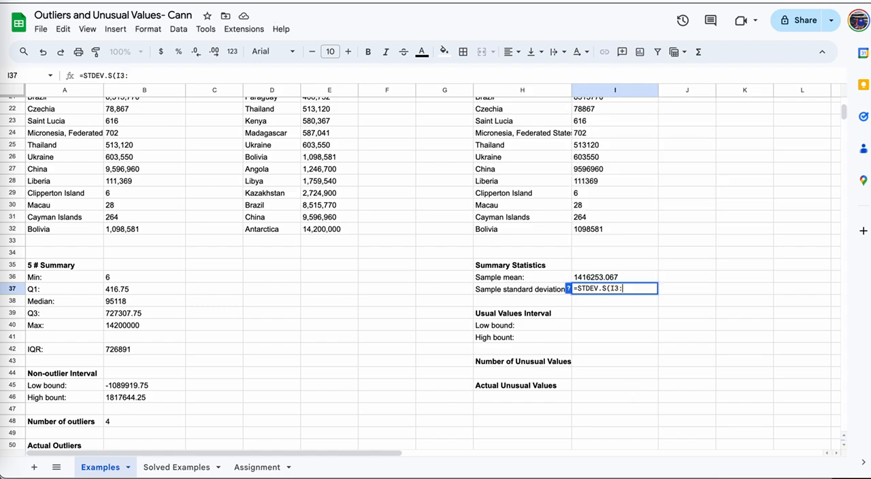
{"action": "type", "text": "I32"}
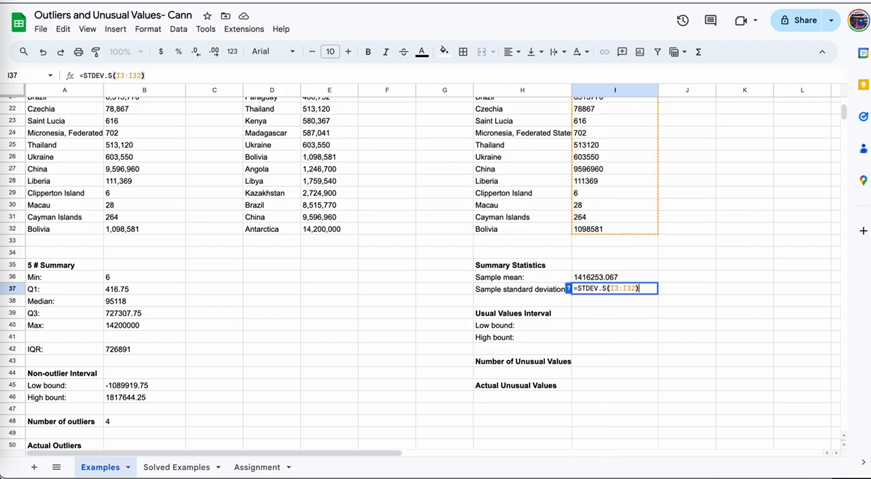
{"action": "key", "text": "Return"}
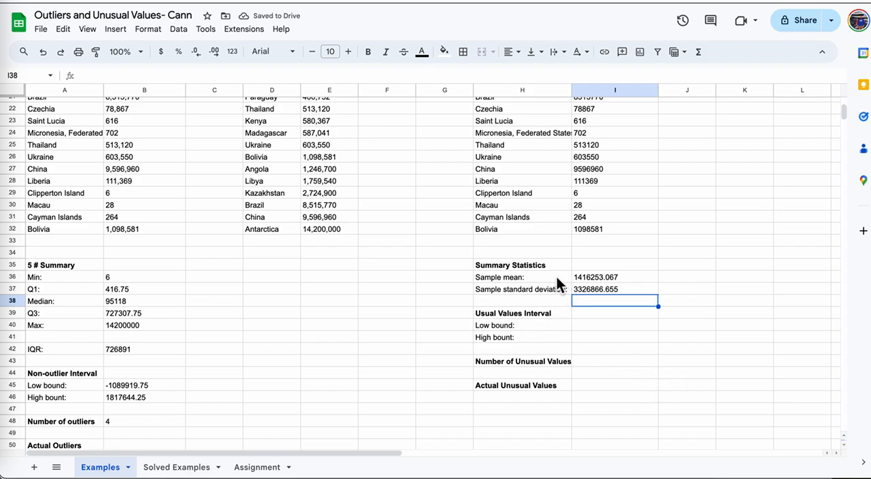
Enter =I36-2*I37 in cell I40 as the low bound of the usual values interval, copying the formula text.
{"action": "left_click", "coordinate": [617, 326]}
{"action": "type", "text": "="}
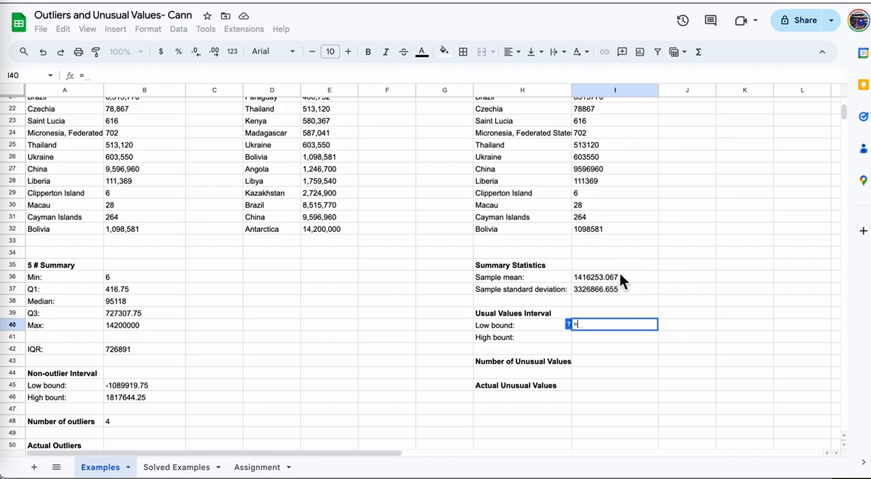
{"action": "left_click", "coordinate": [616, 275]}
{"action": "type", "text": "-"}
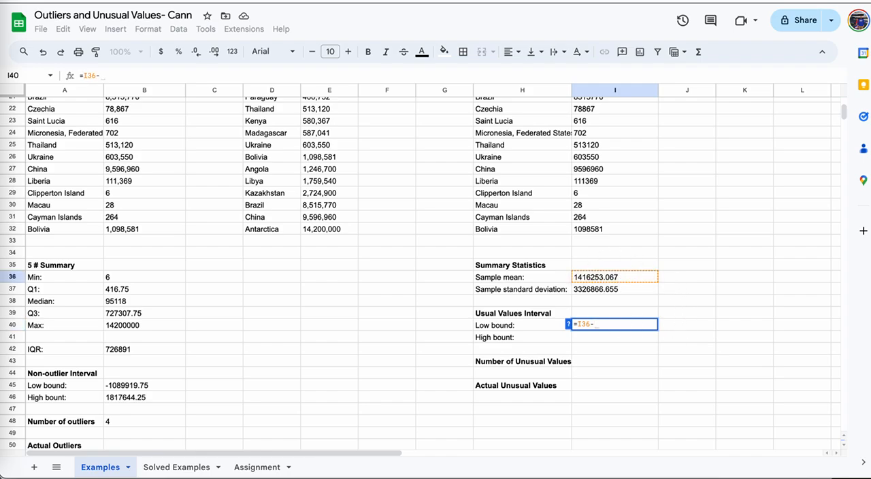
{"action": "type", "text": "2"}
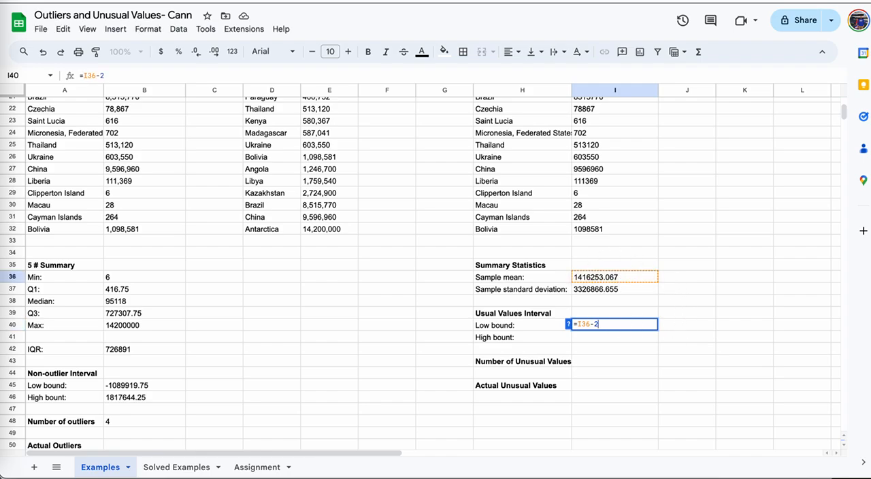
{"action": "type", "text": "*"}
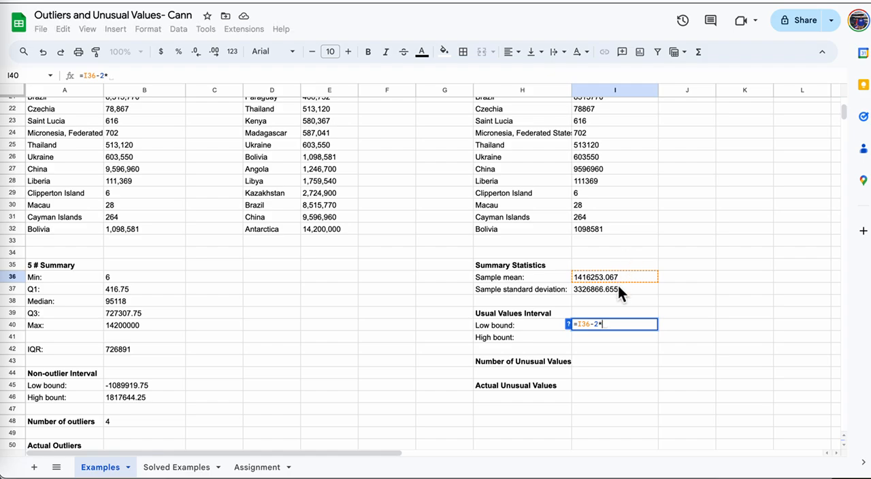
{"action": "left_click", "coordinate": [617, 287]}
{"action": "triple_click", "coordinate": [626, 325]}
{"action": "key", "text": "ctrl+c"}
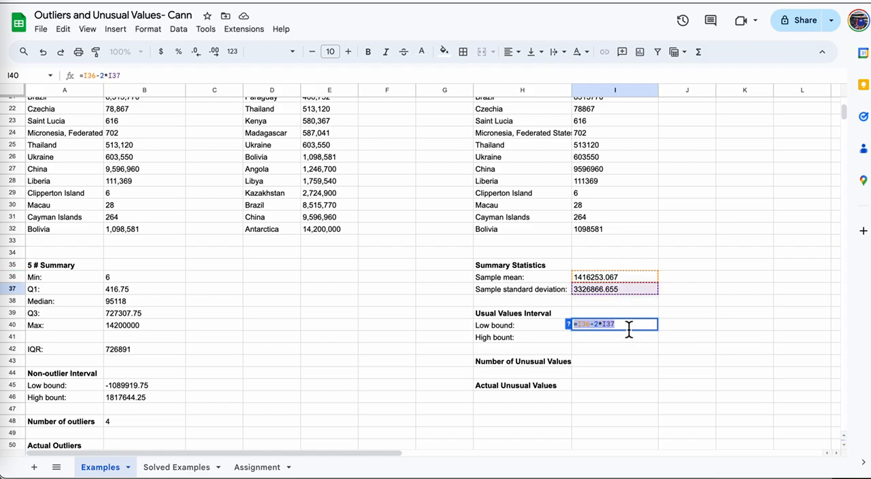
{"action": "key", "text": "Return"}
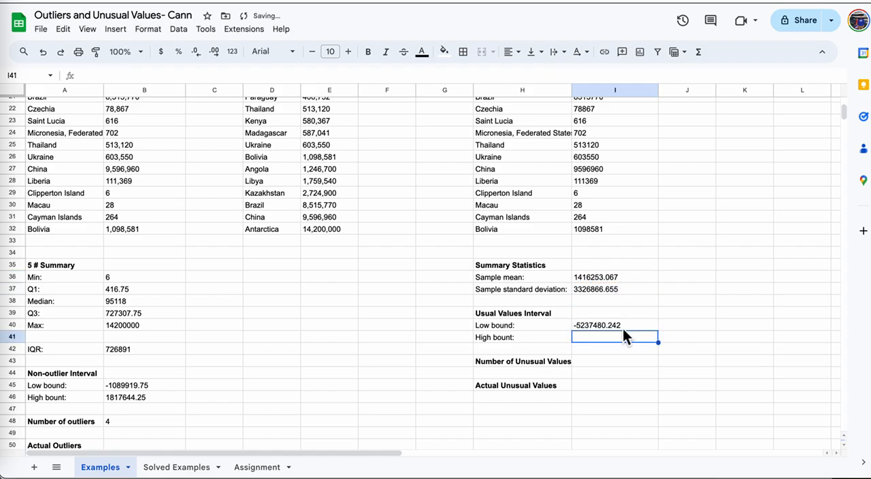
Paste the copied low bound formula into cell I41 and change it to =I36+2*I37 for the high bound.
{"action": "left_click", "coordinate": [241, 75]}
{"action": "key", "text": "ctrl+v"}
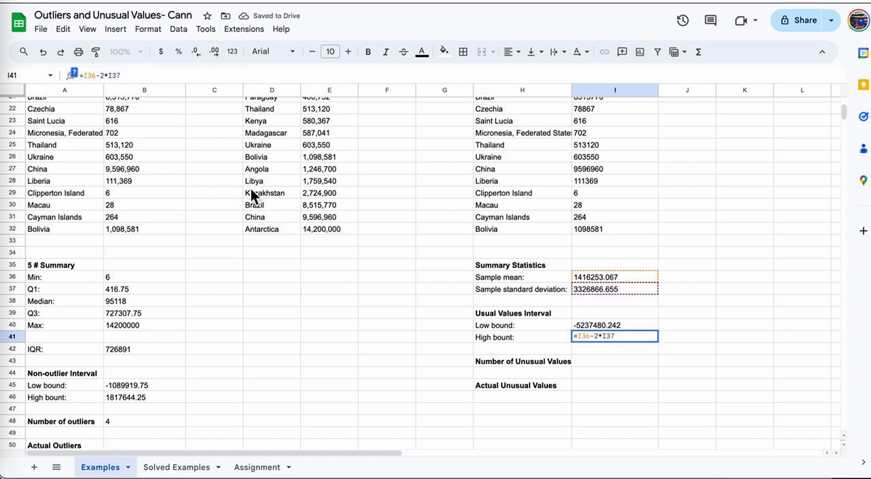
{"action": "key", "text": "BackSpace"}
{"action": "type", "text": "+"}
{"action": "key", "text": "Return"}
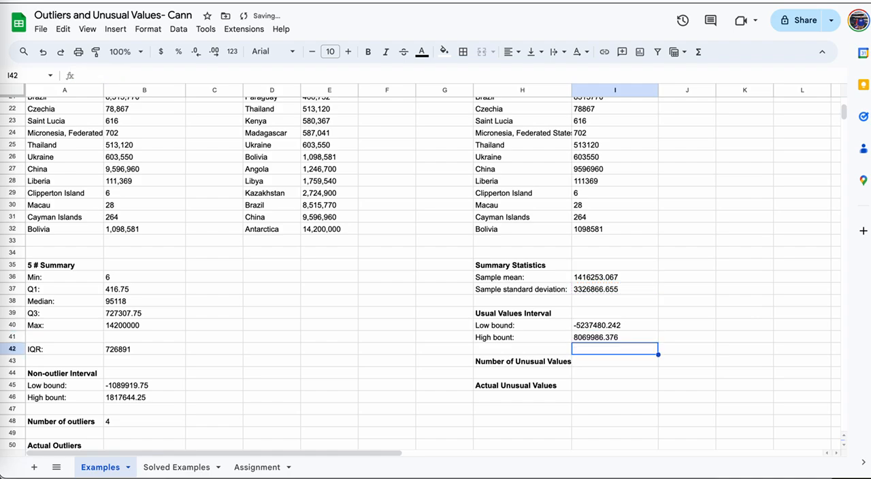
Copy the COUNTIF formula text from the number of outliers cell B48 into cell I43 for the number of unusual values.
{"action": "scroll", "coordinate": [610, 353], "scroll_direction": "down", "scroll_amount": 3}
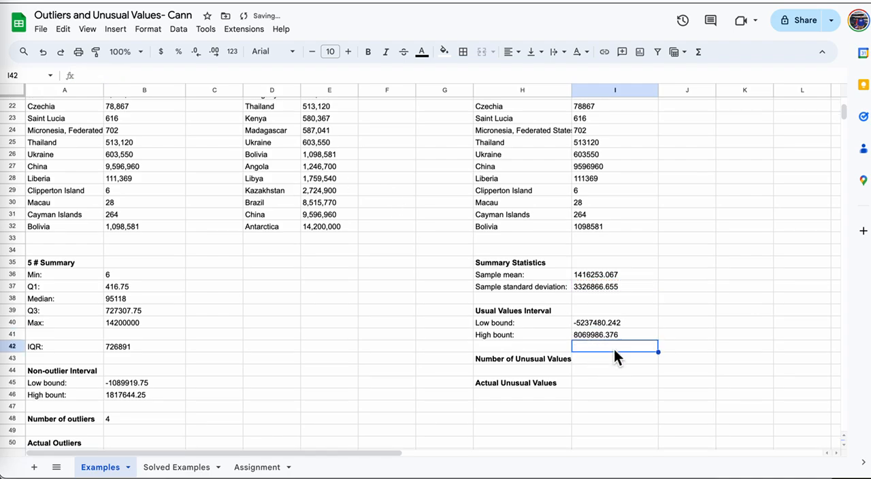
{"action": "scroll", "coordinate": [610, 347], "scroll_direction": "down", "scroll_amount": 1}
{"action": "left_click", "coordinate": [610, 299]}
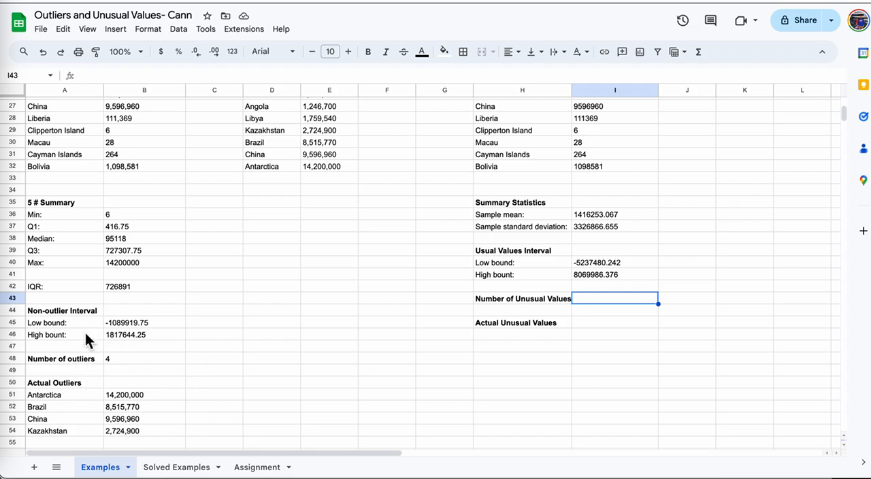
{"action": "left_click", "coordinate": [132, 361]}
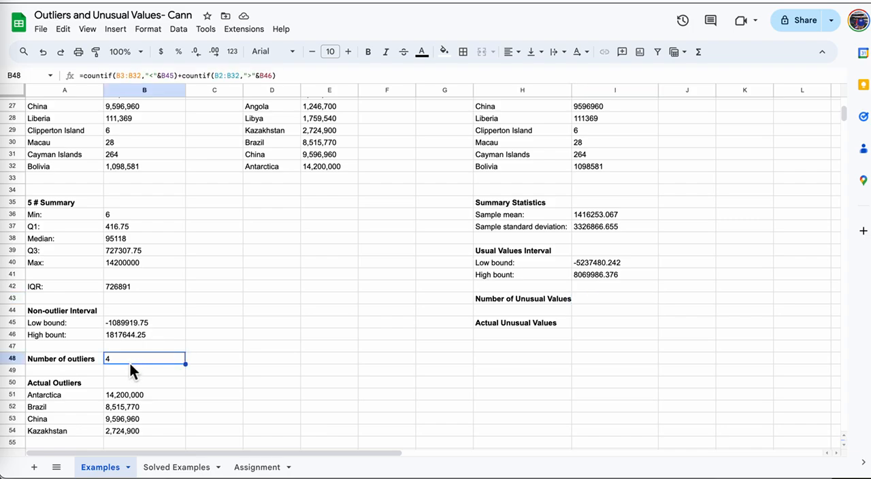
{"action": "triple_click", "coordinate": [299, 76]}
{"action": "key", "text": "ctrl+c"}
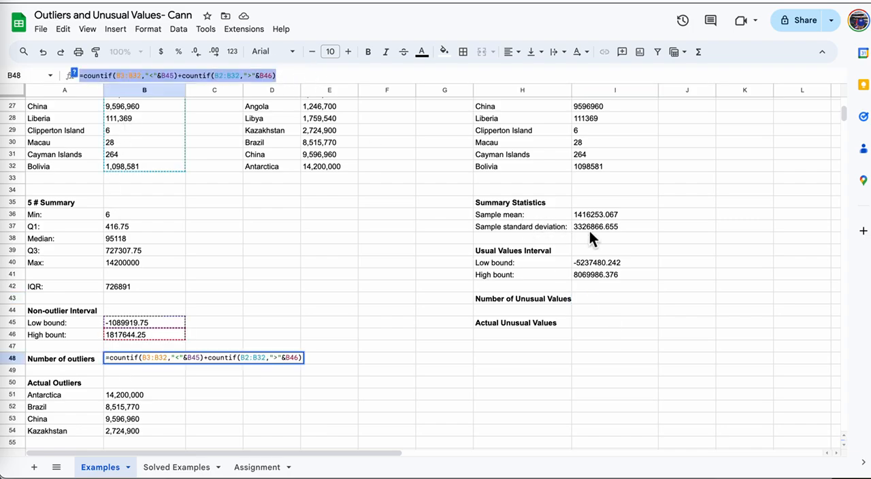
{"action": "key", "text": "Escape"}
{"action": "left_click", "coordinate": [590, 301]}
{"action": "left_click", "coordinate": [162, 80]}
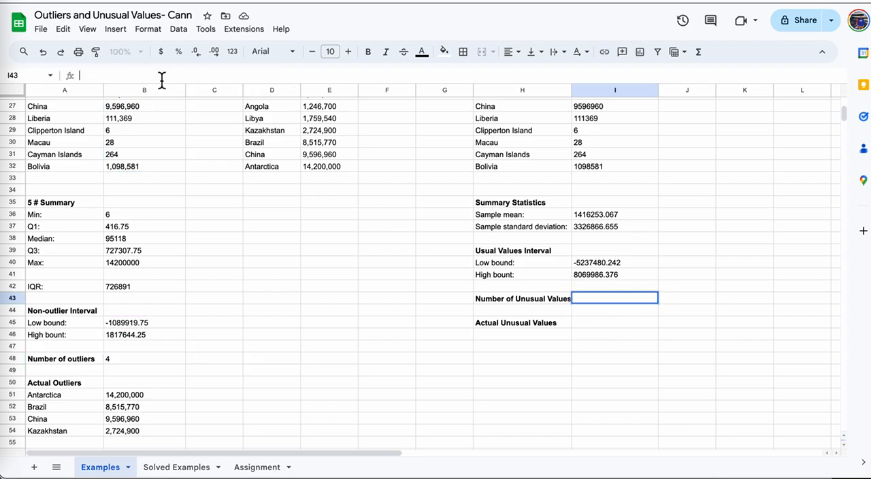
{"action": "key", "text": "ctrl+v"}
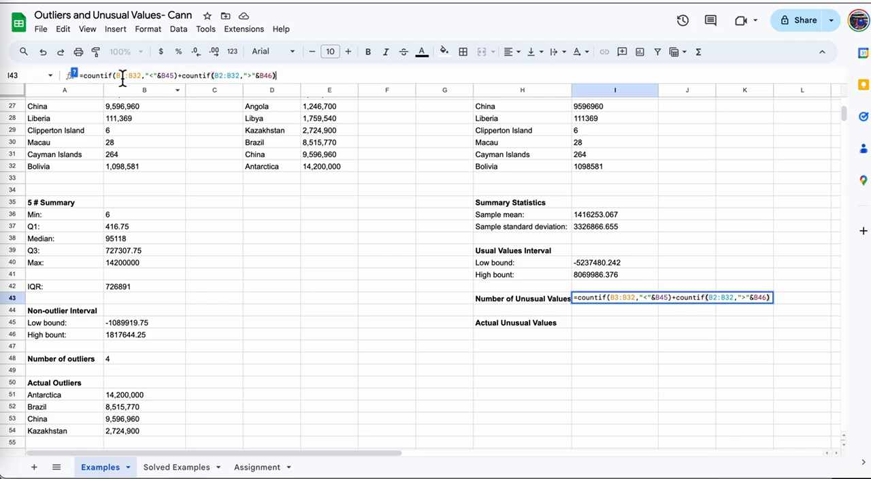
Change the range of the first COUNTIF in cell I43 to I3:I32.
{"action": "left_click", "coordinate": [122, 79]}
{"action": "key", "text": "BackSpace"}
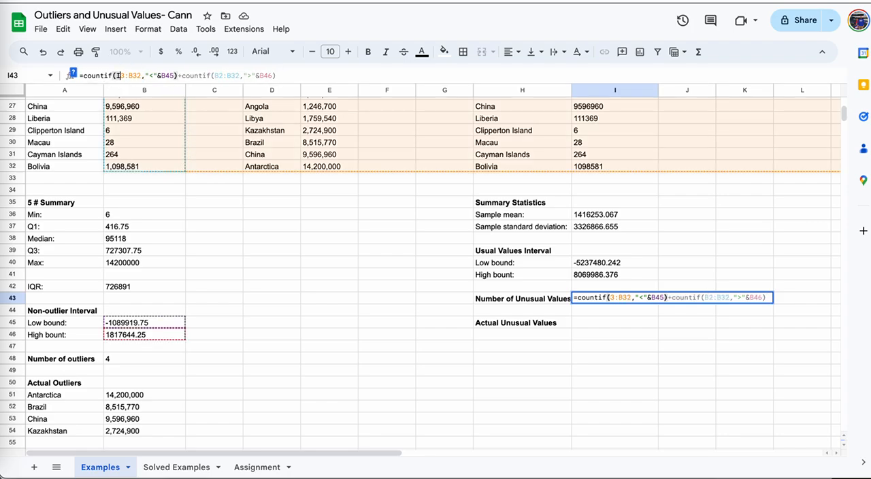
{"action": "type", "text": "I"}
{"action": "left_click", "coordinate": [129, 76]}
{"action": "key", "text": "BackSpace"}
{"action": "type", "text": "I"}
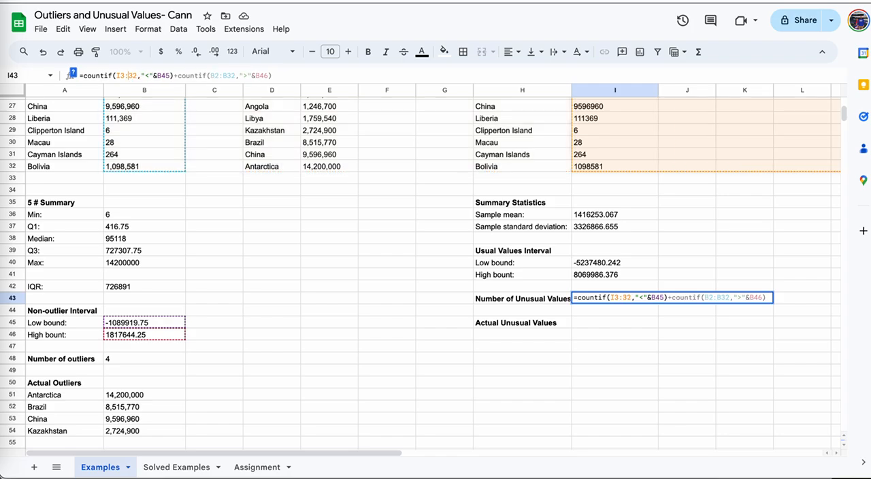
Replace the low bound reference B45 in the first COUNTIF of cell I43 with I40.
{"action": "key", "text": "Right"}
{"action": "key", "text": "Right"}
{"action": "key", "text": "Right"}
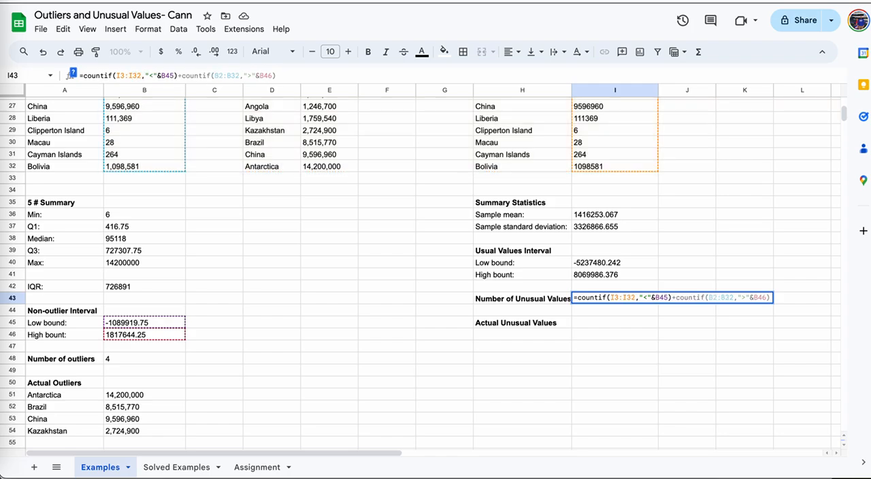
{"action": "key", "text": "Right"}
{"action": "key", "text": "Right"}
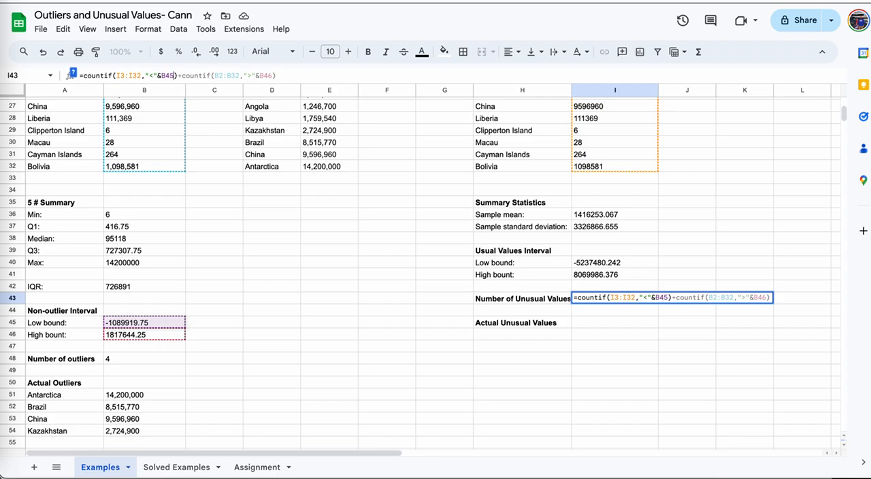
{"action": "key", "text": "BackSpace"}
{"action": "key", "text": "BackSpace"}
{"action": "key", "text": "BackSpace"}
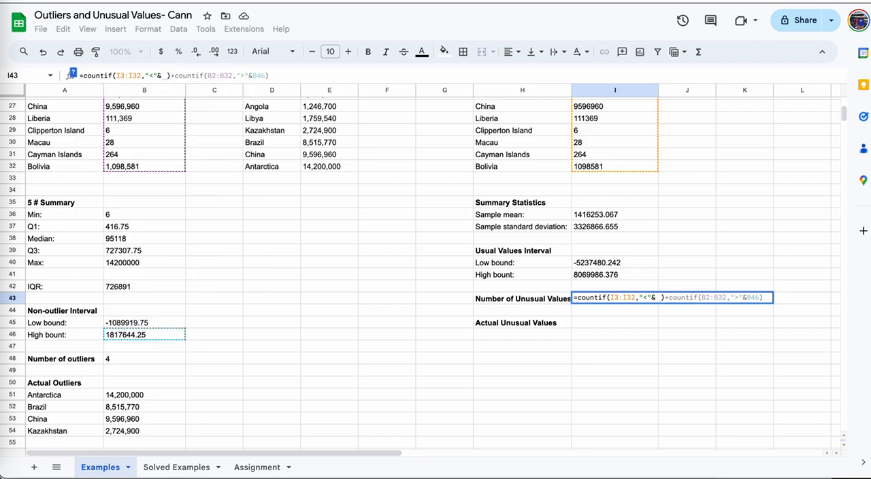
{"action": "type", "text": "I40"}
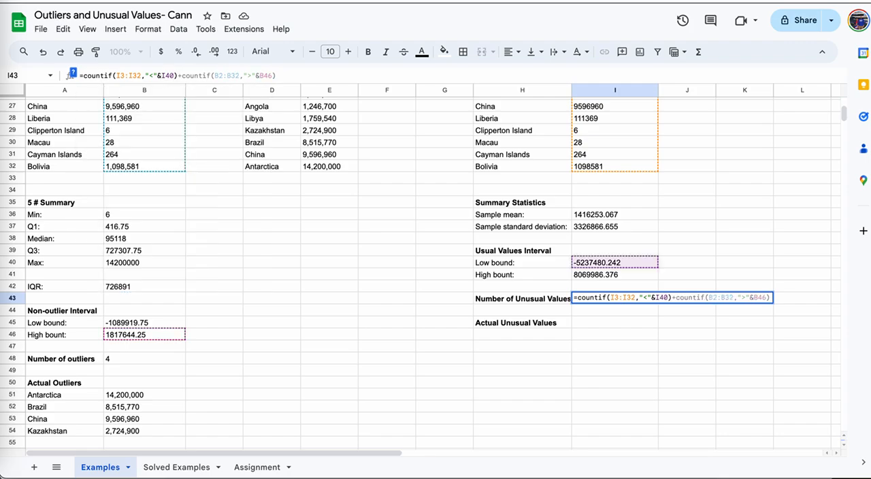
Change the range of the second COUNTIF in cell I43 to I3:I32.
{"action": "key", "text": "Right"}
{"action": "key", "text": "Right"}
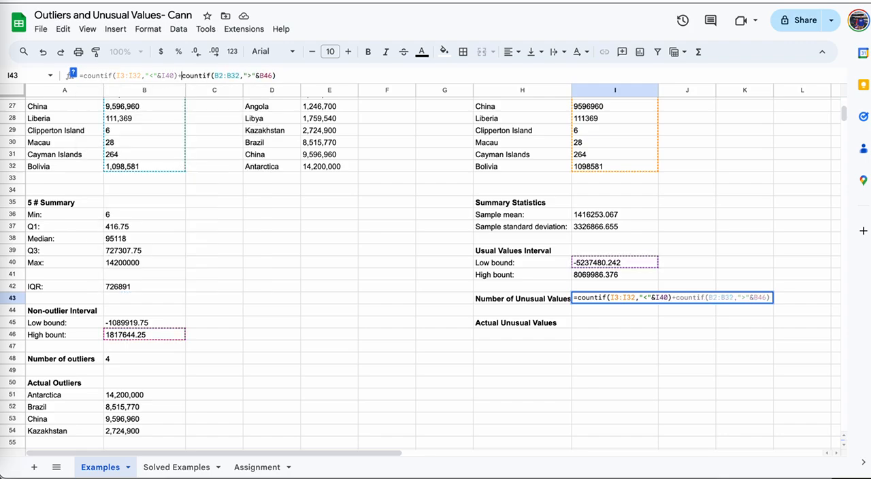
{"action": "key", "text": "Right"}
{"action": "key", "text": "Right"}
{"action": "key", "text": "Right"}
{"action": "key", "text": "Right"}
{"action": "key", "text": "Right"}
{"action": "key", "text": "BackSpace"}
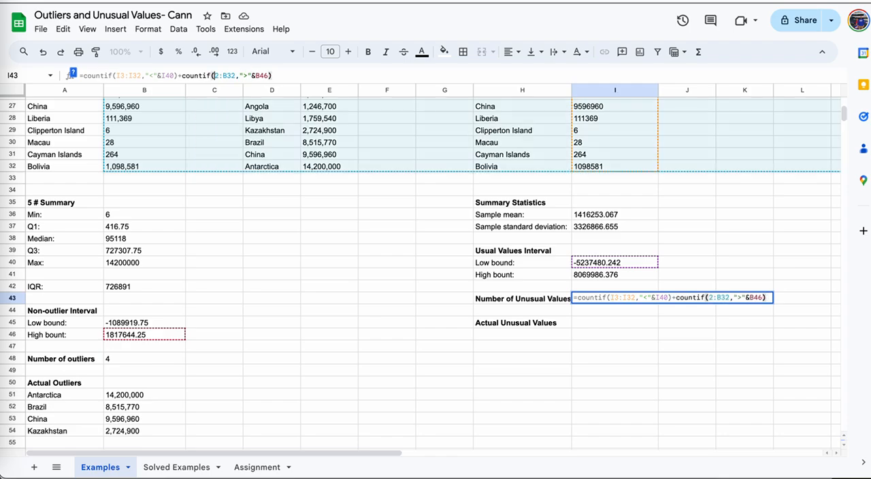
{"action": "key", "text": "Right"}
{"action": "key", "text": "BackSpace"}
{"action": "type", "text": "I3"}
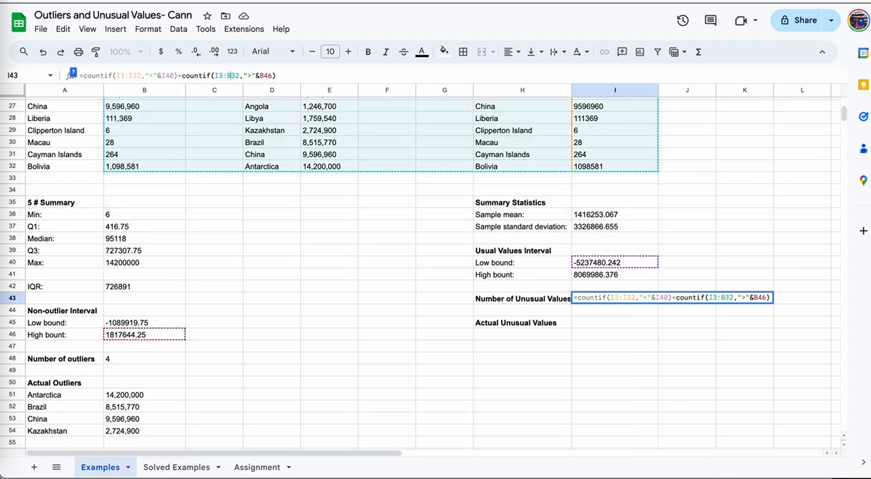
{"action": "left_click", "coordinate": [231, 76]}
{"action": "key", "text": "BackSpace"}
{"action": "type", "text": "I"}
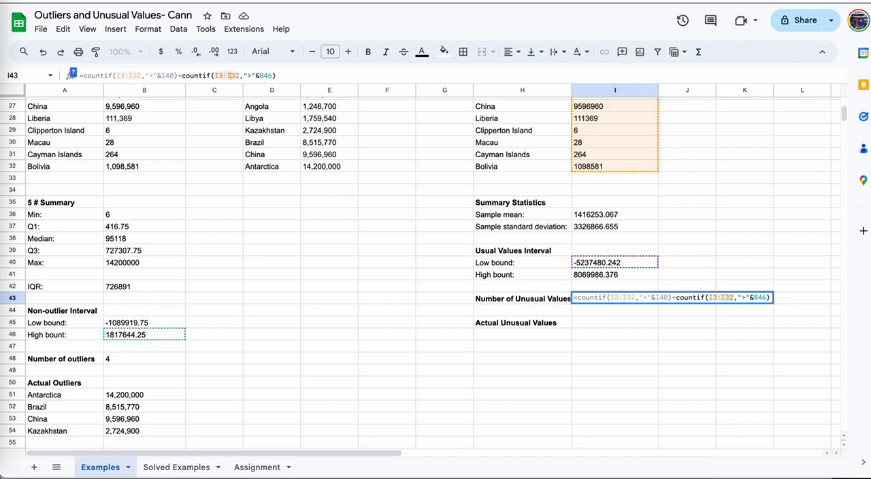
Replace the high bound reference B46 in the second COUNTIF of cell I43 with I41 and commit the formula.
{"action": "left_click", "coordinate": [257, 75]}
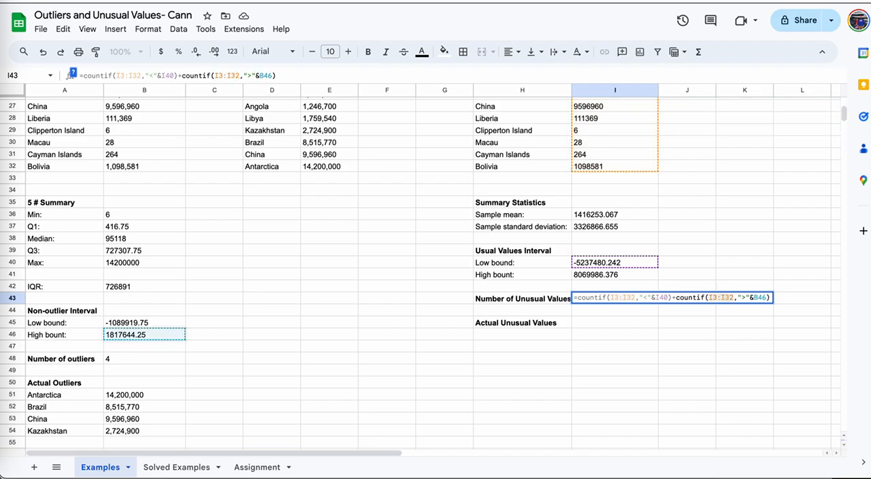
{"action": "key", "text": "BackSpace"}
{"action": "key", "text": "BackSpace"}
{"action": "key", "text": "BackSpace"}
{"action": "type", "text": "I41"}
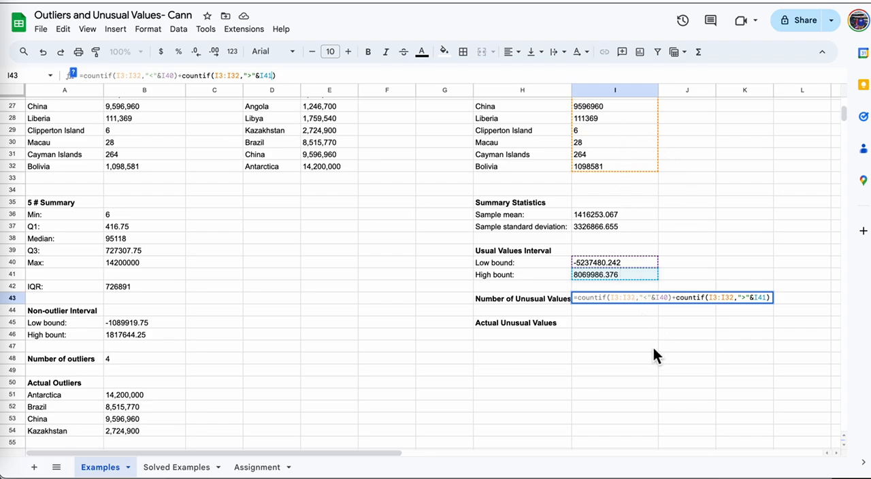
{"action": "key", "text": "Return"}
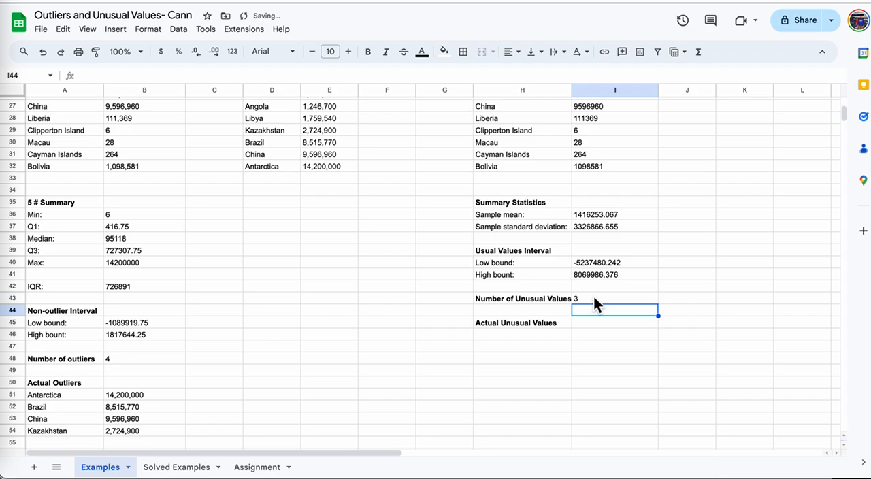
Copy the unusual values data with its headers from H2:I32 and paste it starting at cell K2.
{"action": "scroll", "coordinate": [594, 296], "scroll_direction": "up", "scroll_amount": 9}
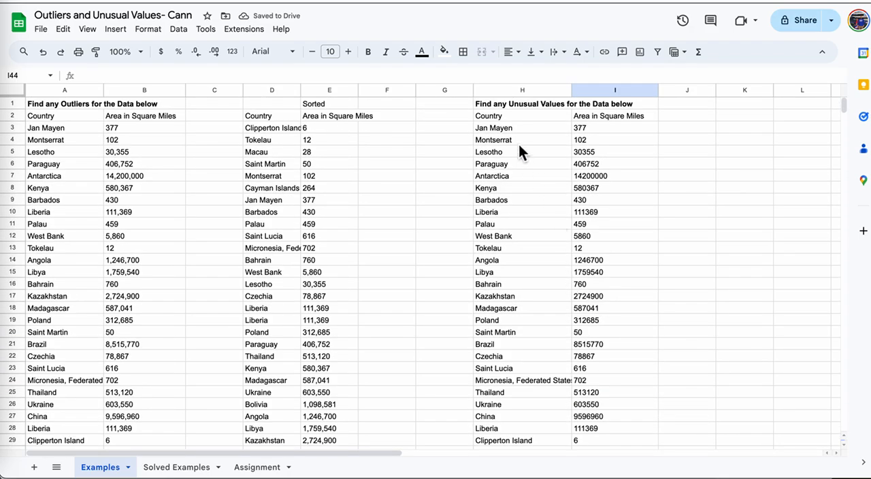
{"action": "left_click_drag", "start_coordinate": [498, 125], "coordinate": [610, 357]}
{"action": "scroll", "coordinate": [614, 350], "scroll_direction": "up", "scroll_amount": 3}
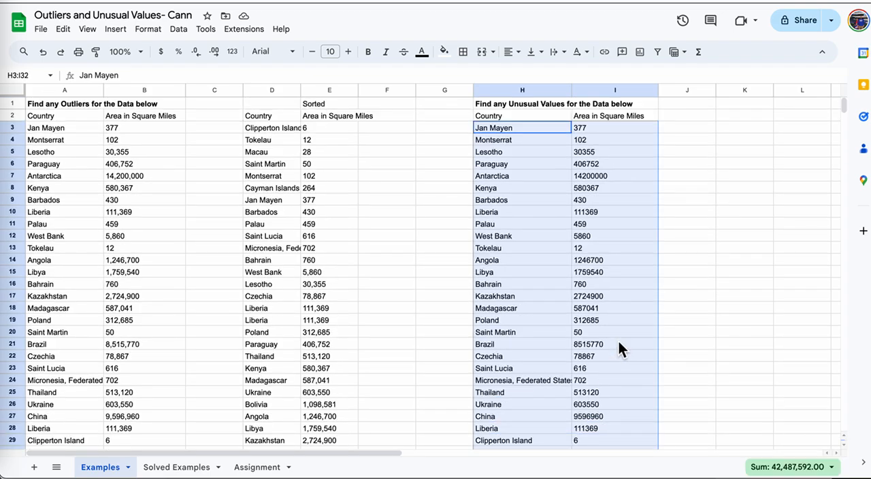
{"action": "left_click_drag", "start_coordinate": [521, 119], "coordinate": [625, 343]}
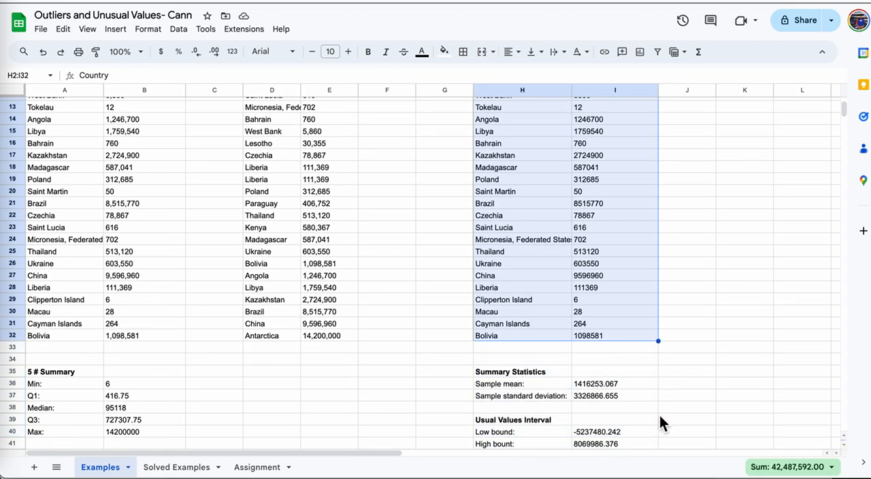
{"action": "key", "text": "ctrl+c"}
{"action": "left_click_drag", "start_coordinate": [360, 454], "coordinate": [515, 466]}
{"action": "scroll", "coordinate": [508, 356], "scroll_direction": "up", "scroll_amount": 4}
{"action": "left_click", "coordinate": [414, 117]}
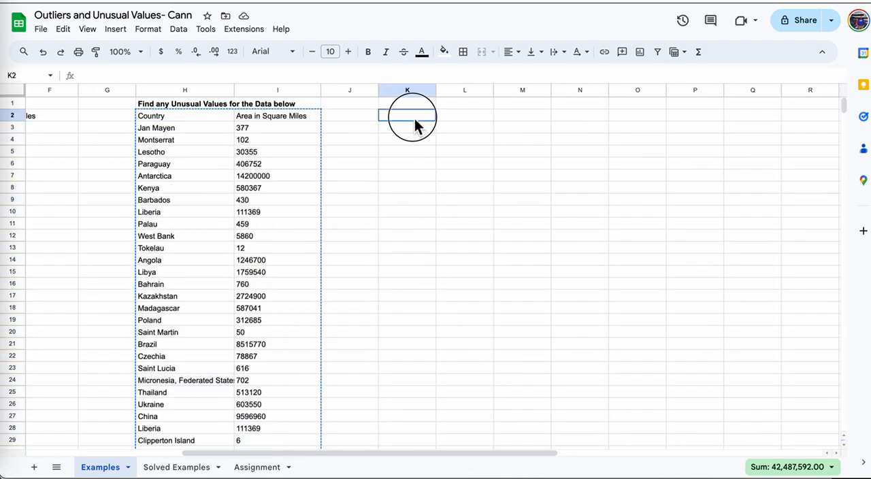
{"action": "key", "text": "ctrl+v"}
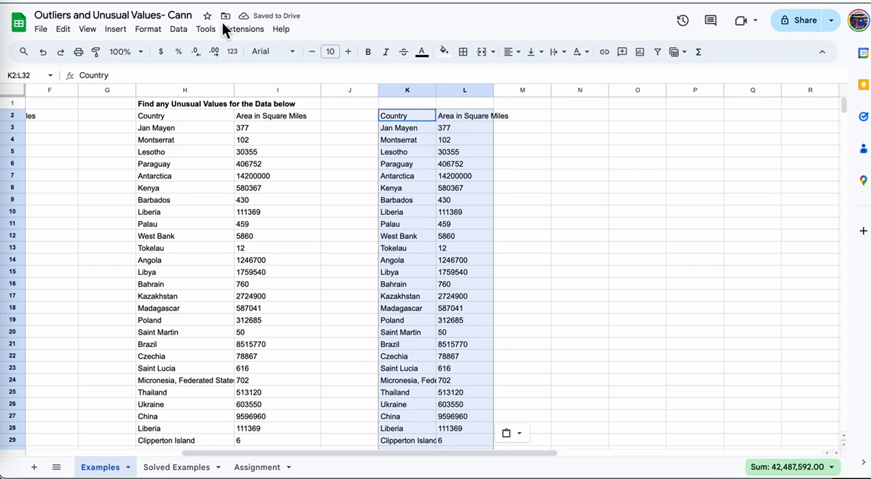
Sort the range K2:L32 by Area in Square Miles from A to Z, treating the first row as a header.
{"action": "left_click", "coordinate": [178, 30]}
{"action": "mouse_move", "coordinate": [208, 68]}
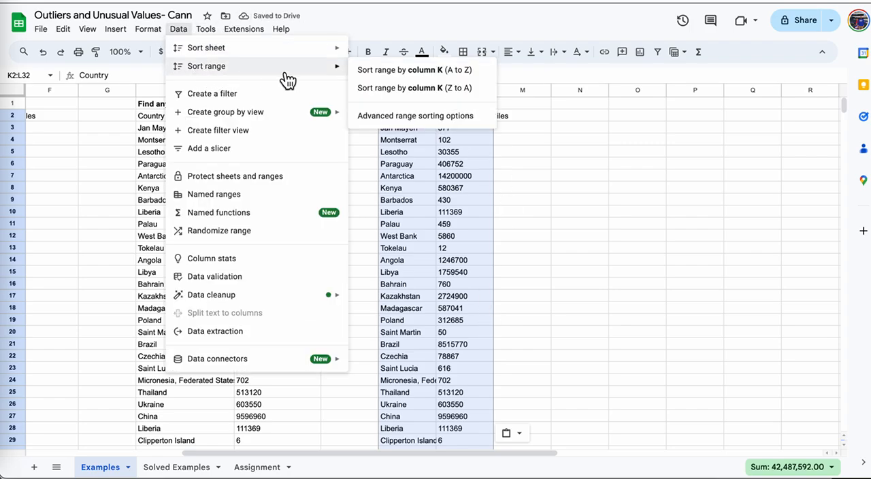
{"action": "left_click", "coordinate": [400, 118]}
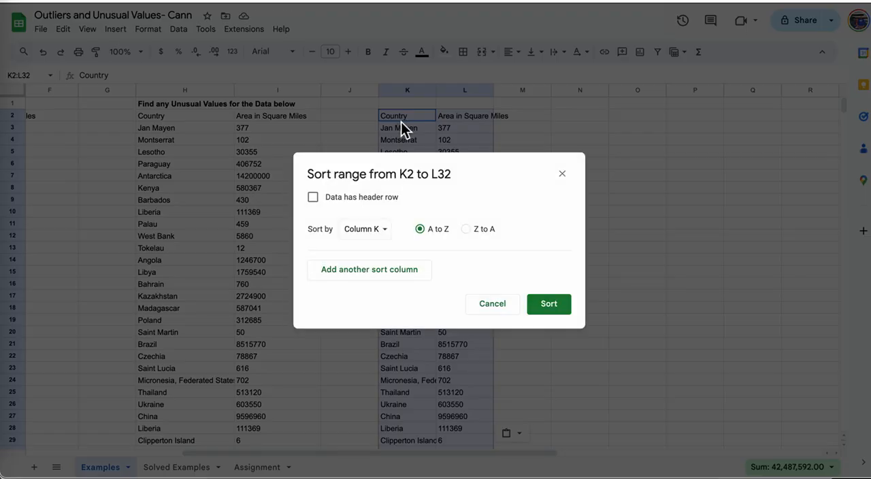
{"action": "left_click", "coordinate": [319, 204]}
{"action": "left_click", "coordinate": [383, 234]}
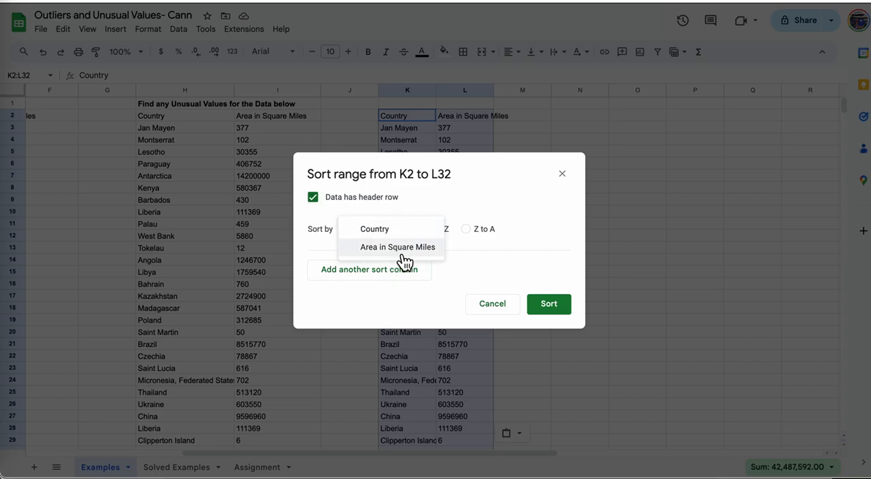
{"action": "left_click", "coordinate": [397, 248]}
{"action": "left_click", "coordinate": [562, 315]}
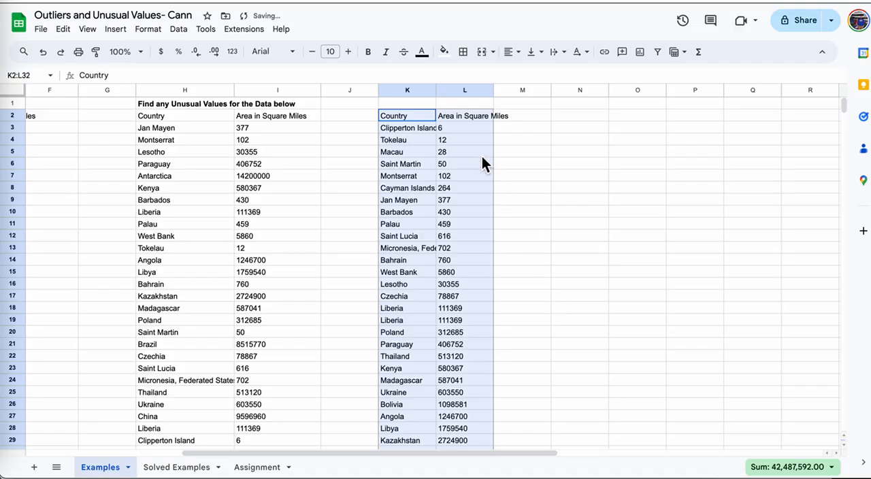
Copy the Brazil, China and Antarctica rows from K30:L32 into cell H46 under Actual Unusual Values.
{"action": "scroll", "coordinate": [562, 258], "scroll_direction": "down", "scroll_amount": 6}
{"action": "scroll", "coordinate": [286, 290], "scroll_direction": "up", "scroll_amount": 2}
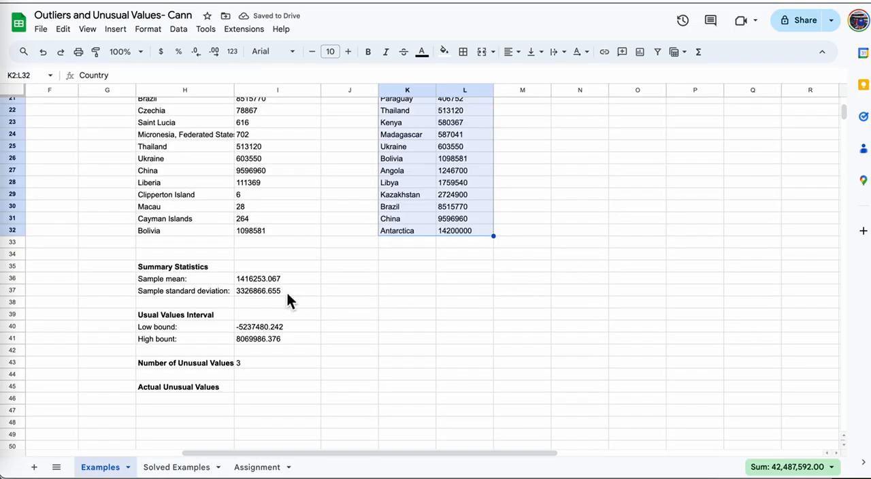
{"action": "left_click", "coordinate": [270, 327]}
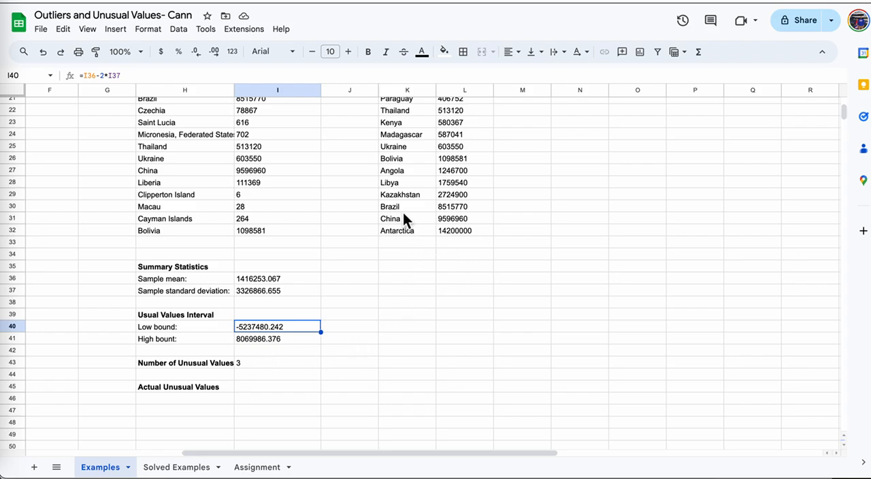
{"action": "left_click_drag", "start_coordinate": [403, 208], "coordinate": [464, 230]}
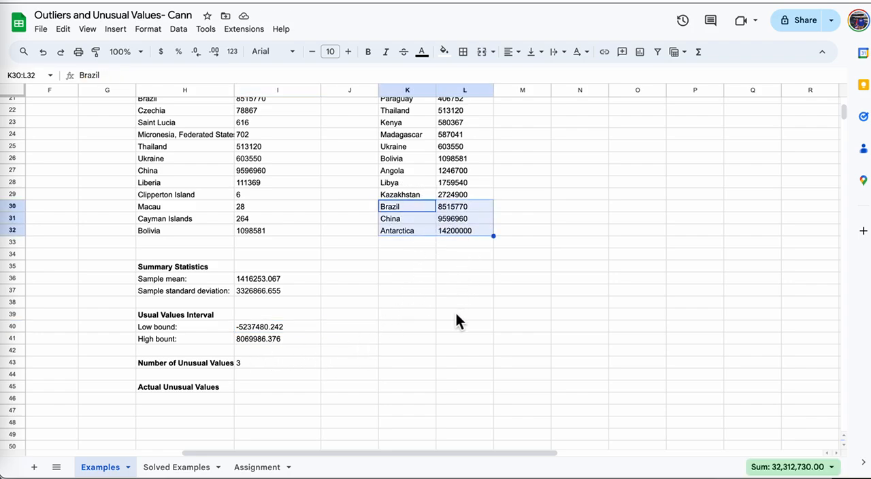
{"action": "key", "text": "ctrl+c"}
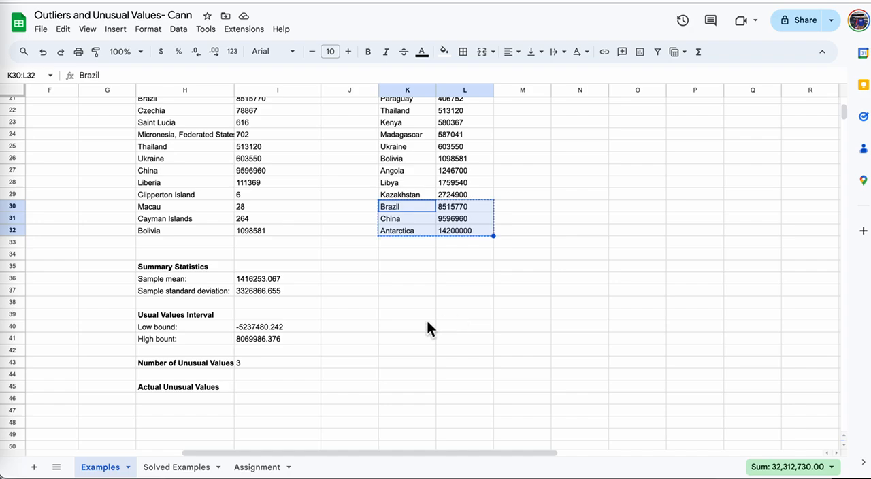
{"action": "left_click", "coordinate": [204, 398]}
{"action": "key", "text": "ctrl+v"}
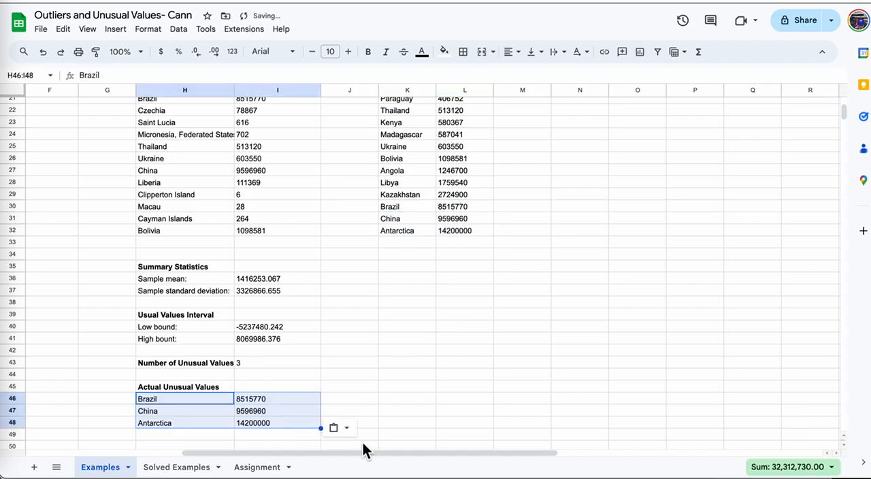
Share the spreadsheet with anyone who has the link and give them the Editor role.
{"action": "left_click_drag", "start_coordinate": [404, 457], "coordinate": [199, 449]}
{"action": "left_click", "coordinate": [805, 20]}
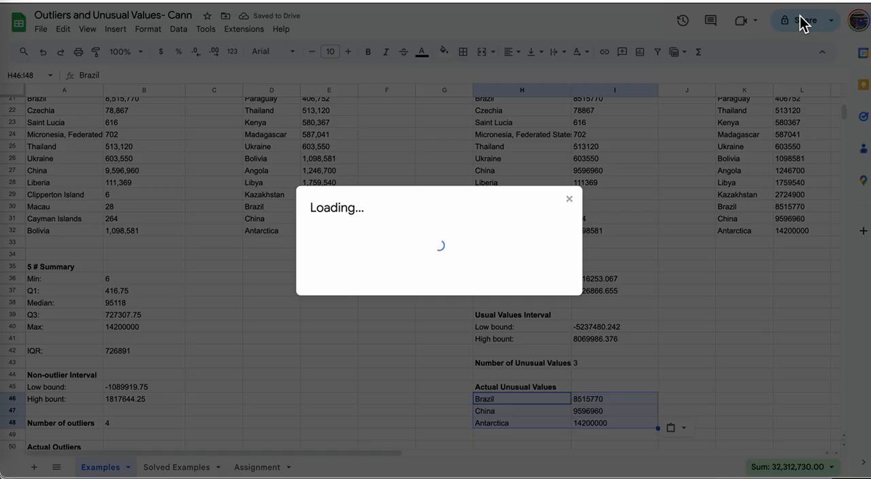
{"action": "left_click", "coordinate": [370, 304]}
{"action": "left_click", "coordinate": [400, 356]}
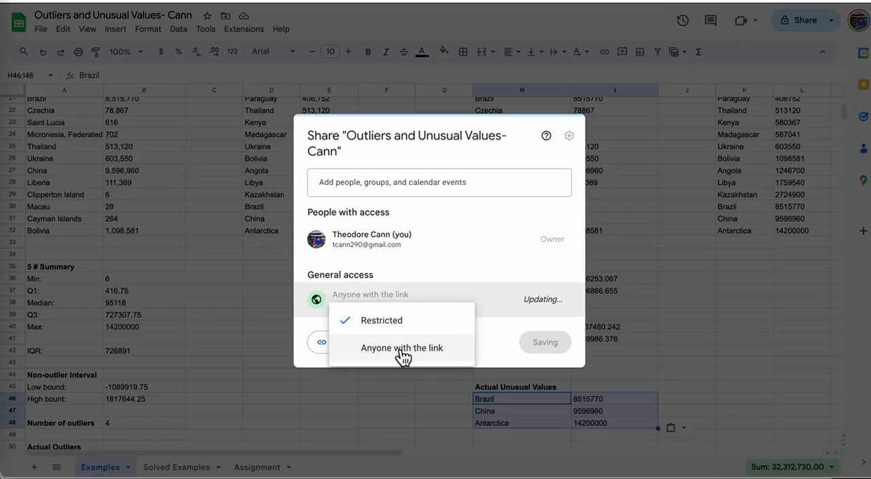
{"action": "left_click", "coordinate": [555, 300]}
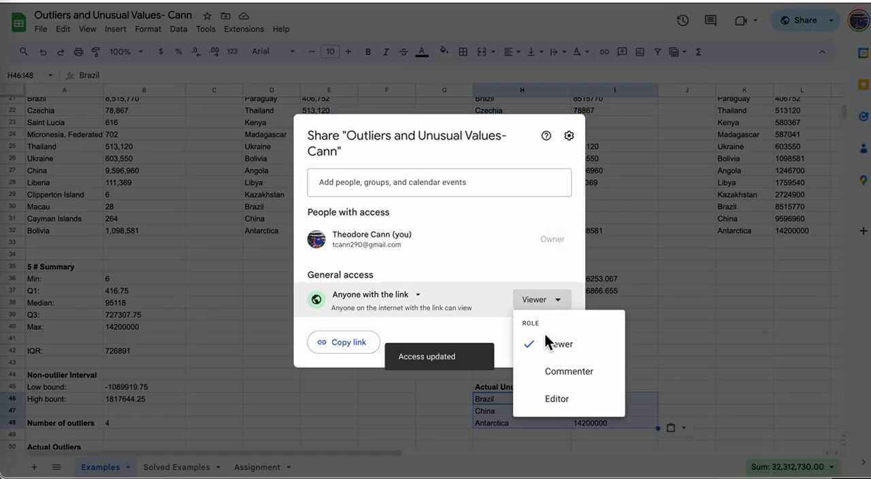
{"action": "left_click", "coordinate": [554, 401]}
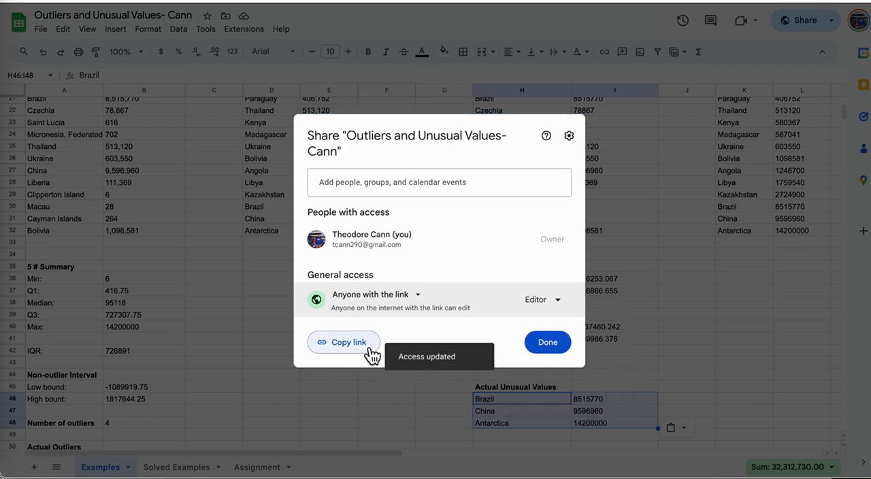
{"action": "left_click", "coordinate": [554, 346]}
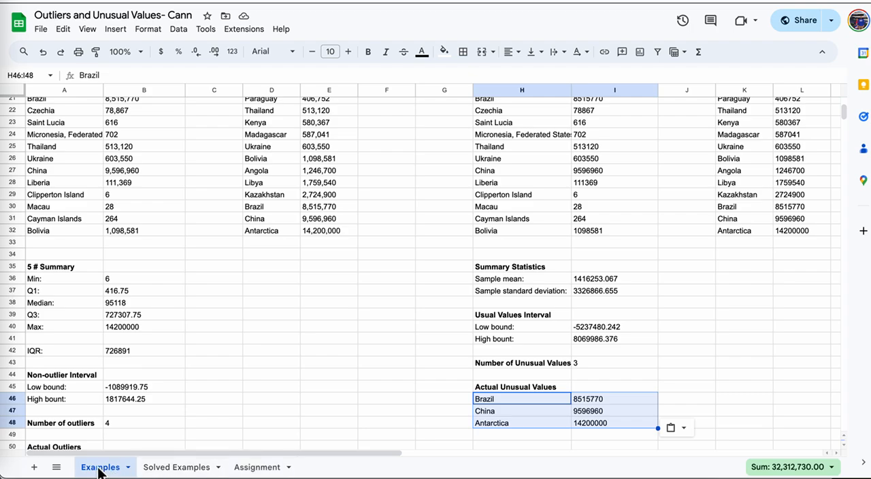
Look over the data on the Assignment sheet and copy the spreadsheet's sharing link.
{"action": "left_click", "coordinate": [257, 468]}
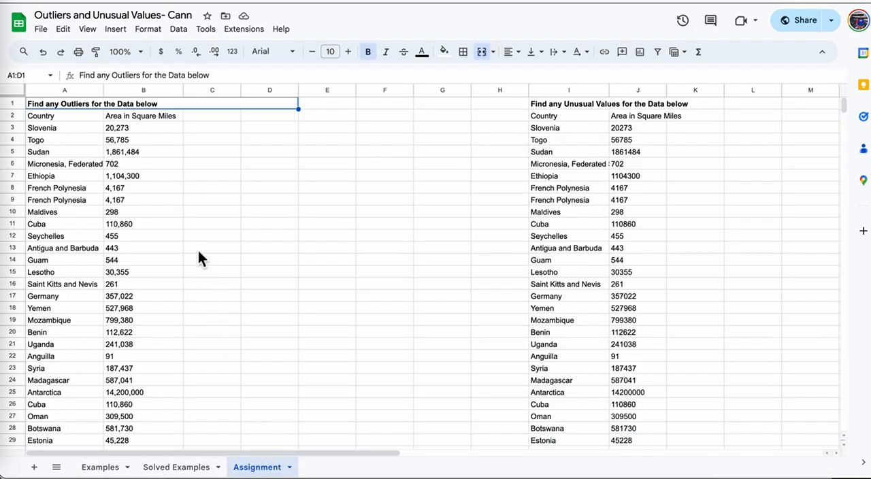
{"action": "scroll", "coordinate": [213, 204], "scroll_direction": "down", "scroll_amount": 6}
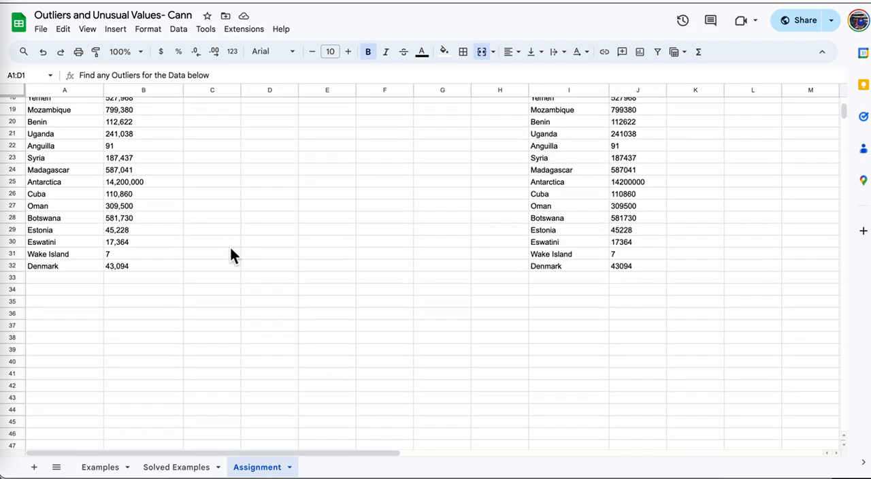
{"action": "scroll", "coordinate": [231, 249], "scroll_direction": "up", "scroll_amount": 6}
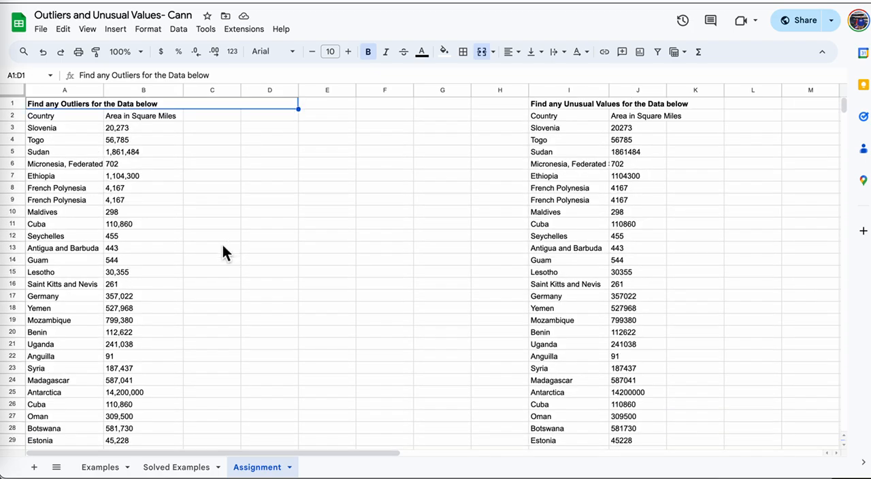
{"action": "left_click", "coordinate": [830, 21]}
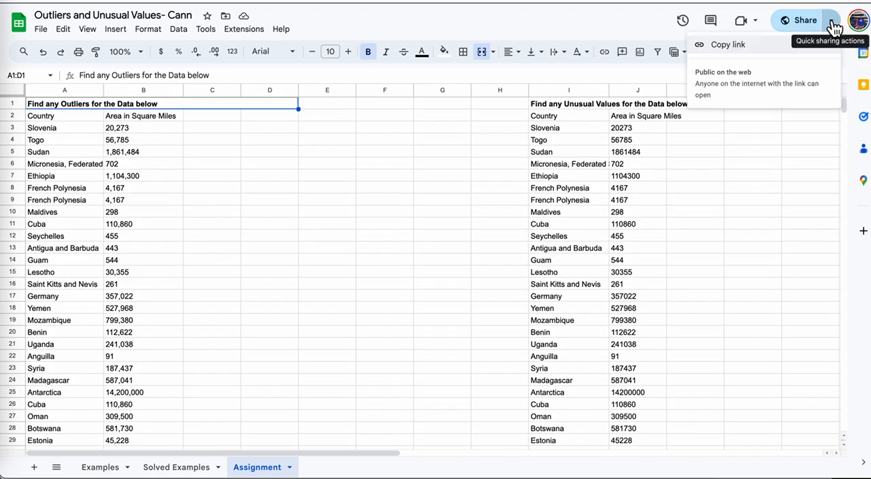
{"action": "left_click", "coordinate": [728, 47]}
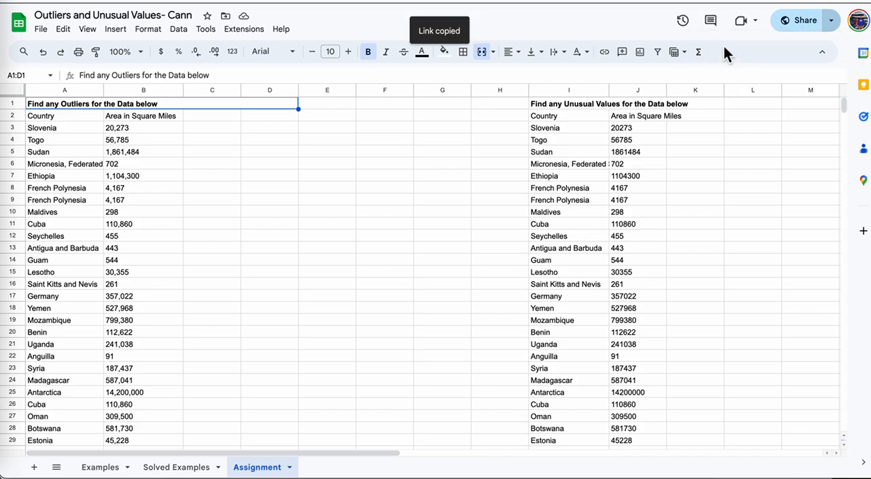